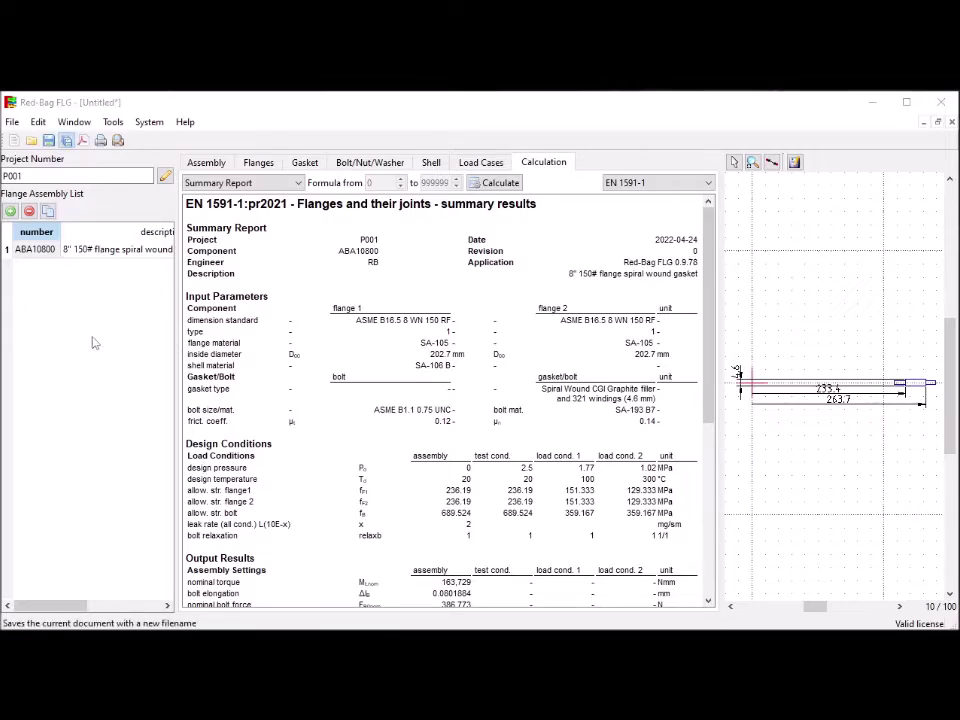
Save the project under a new file name as P001.flgx in the temp\red-bag\FLG folder on drive E
{"action": "left_click", "coordinate": [65, 141]}
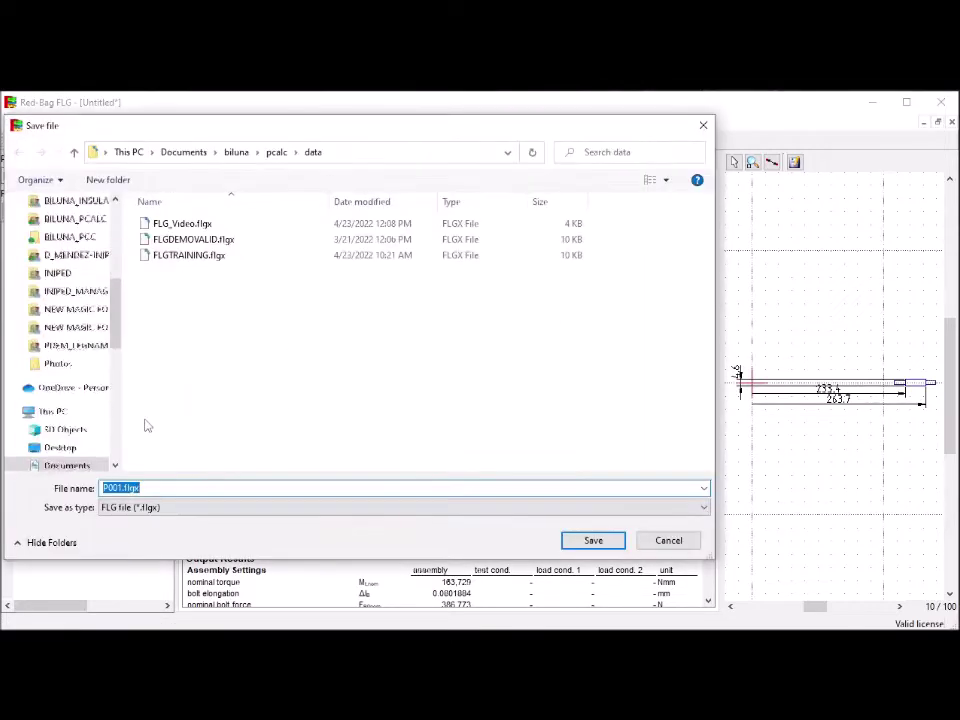
{"action": "left_click", "coordinate": [355, 151]}
{"action": "type", "text": "E:\\Users\\Rutger\\Documents\\temp\\red-bag\\FLG"}
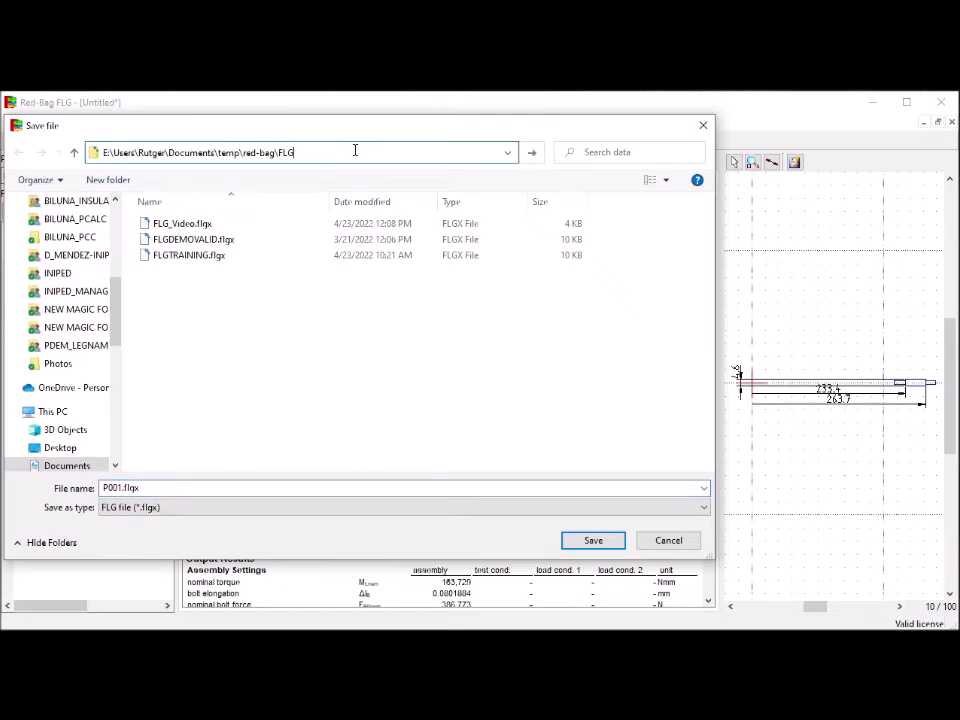
{"action": "left_click", "coordinate": [531, 152]}
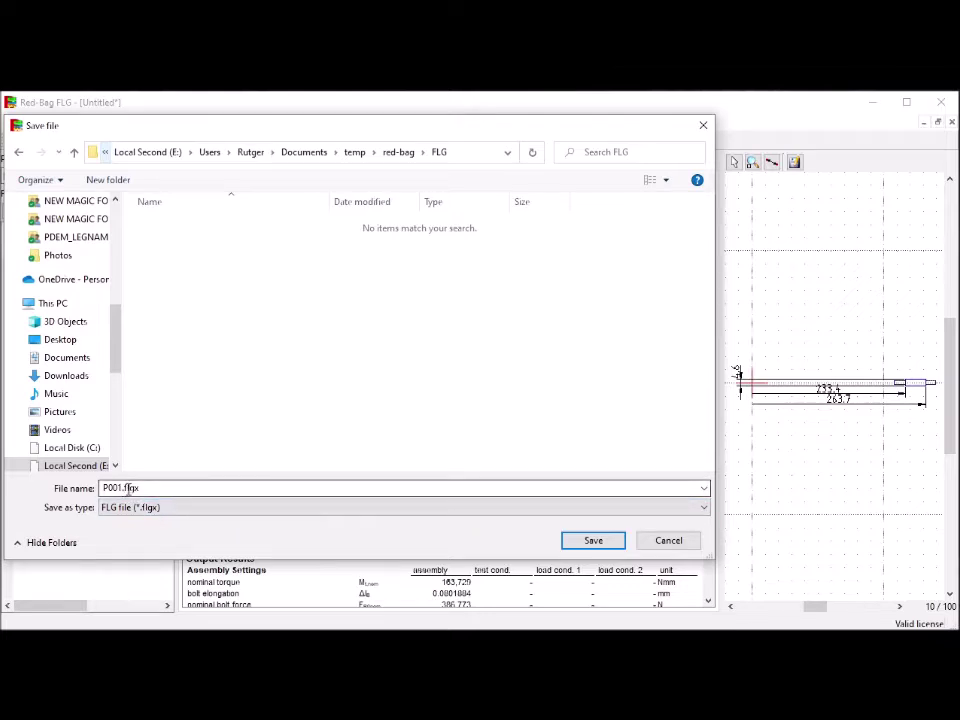
{"action": "left_click", "coordinate": [593, 540]}
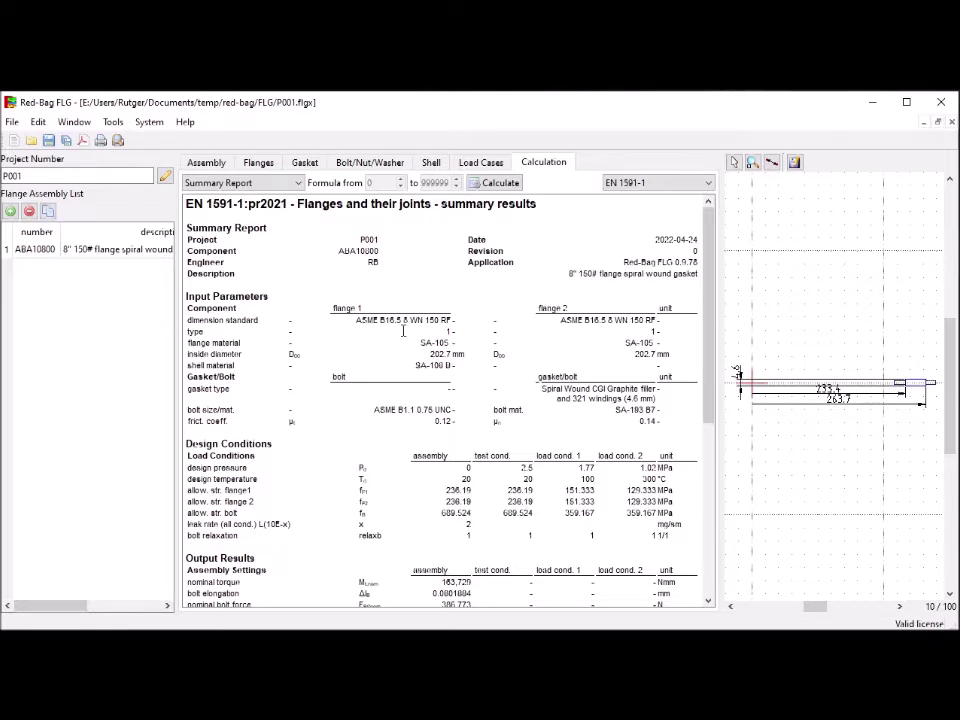
Make shell 2 equal to shell 1 and check the result in the assembly drawing
{"action": "left_click", "coordinate": [208, 164]}
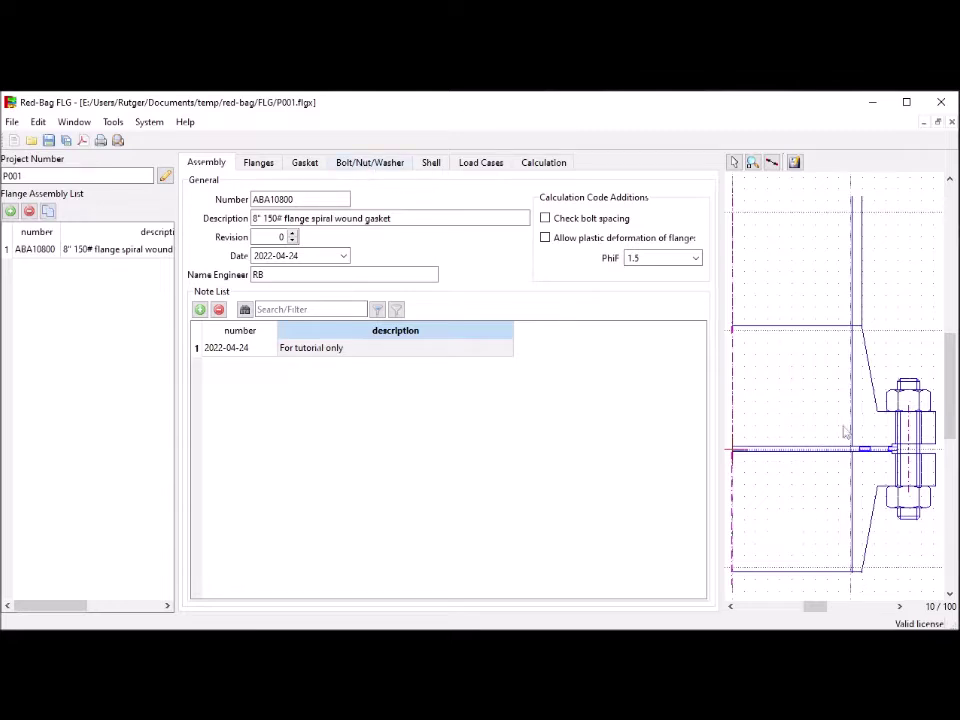
{"action": "left_click", "coordinate": [432, 164]}
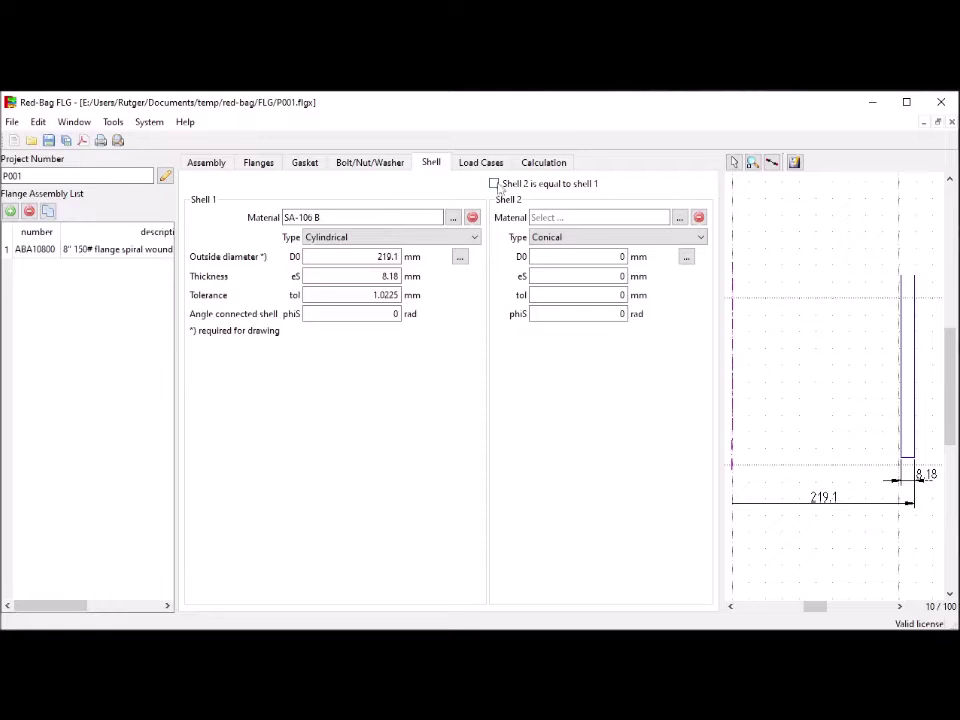
{"action": "left_click", "coordinate": [494, 184]}
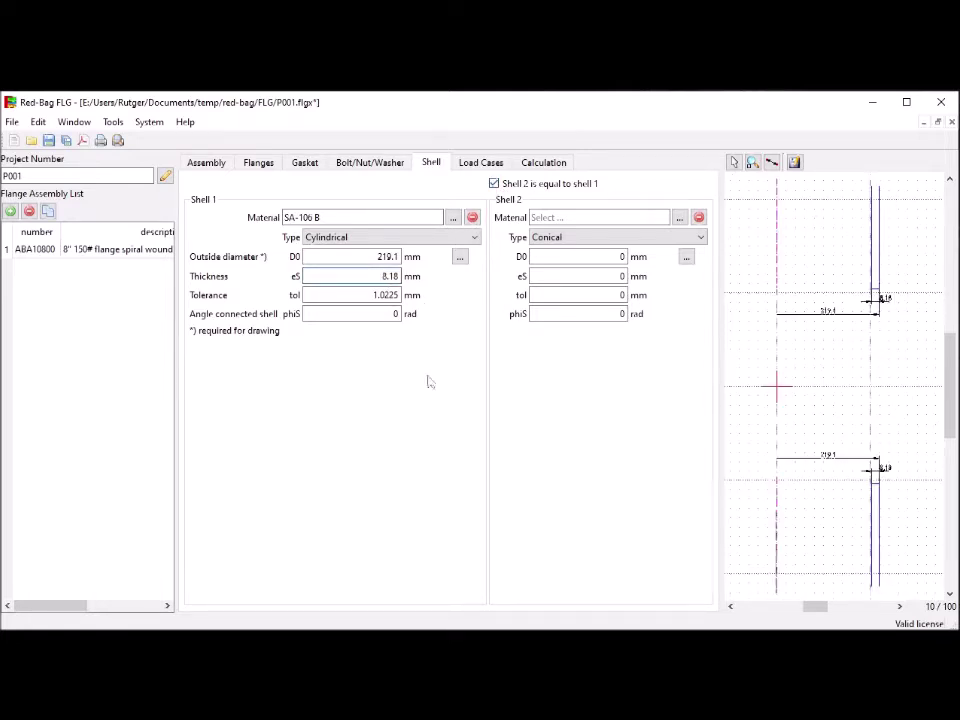
{"action": "left_click", "coordinate": [204, 164]}
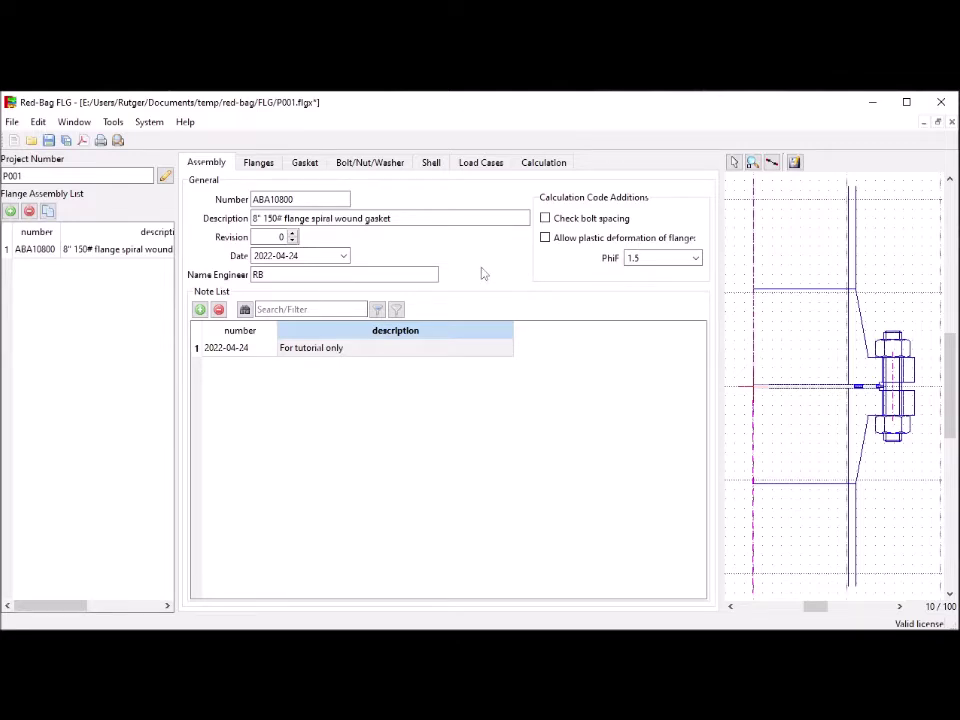
Change the gasket to ASME B16.20 Spiral Wound, rating 150, size 100, and check it in the assembly drawing
{"action": "left_click", "coordinate": [313, 167]}
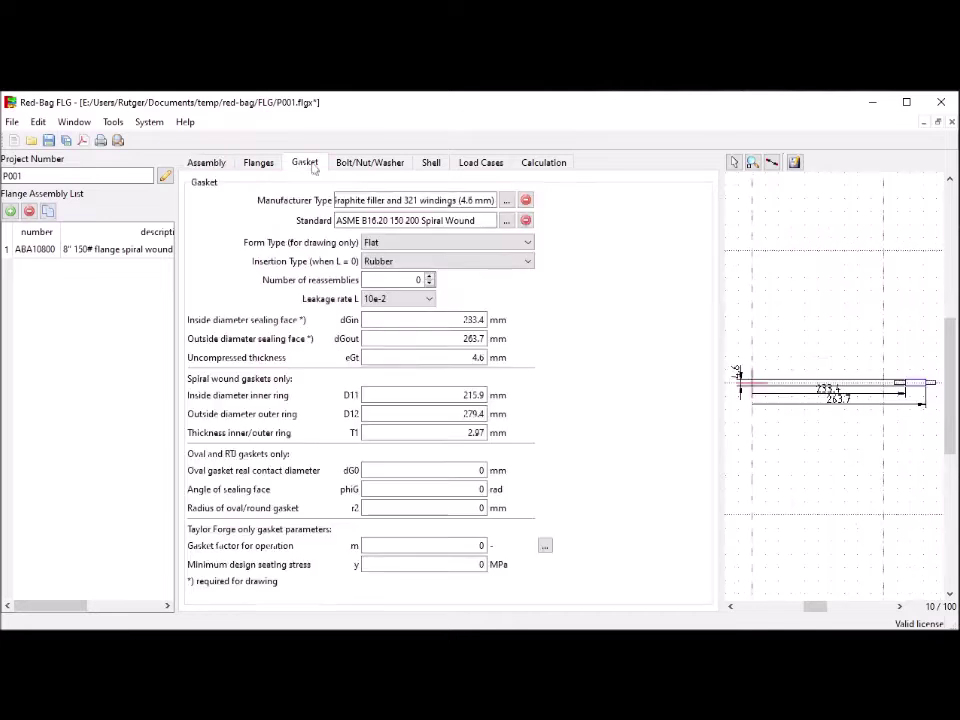
{"action": "left_click", "coordinate": [506, 221]}
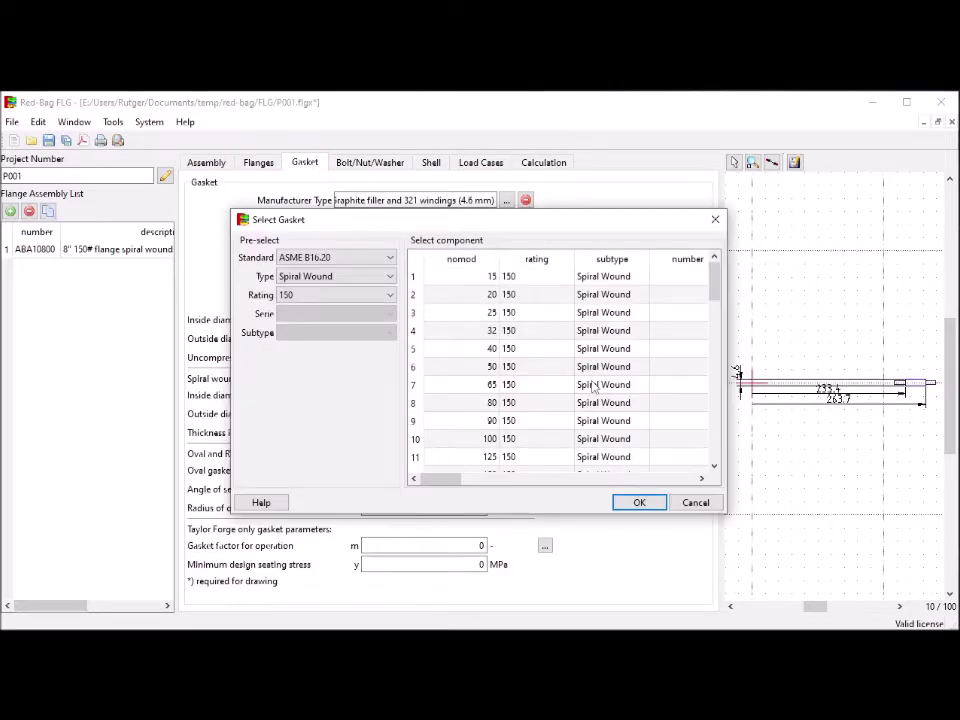
{"action": "scroll", "coordinate": [594, 387], "scroll_direction": "down", "scroll_amount": 1}
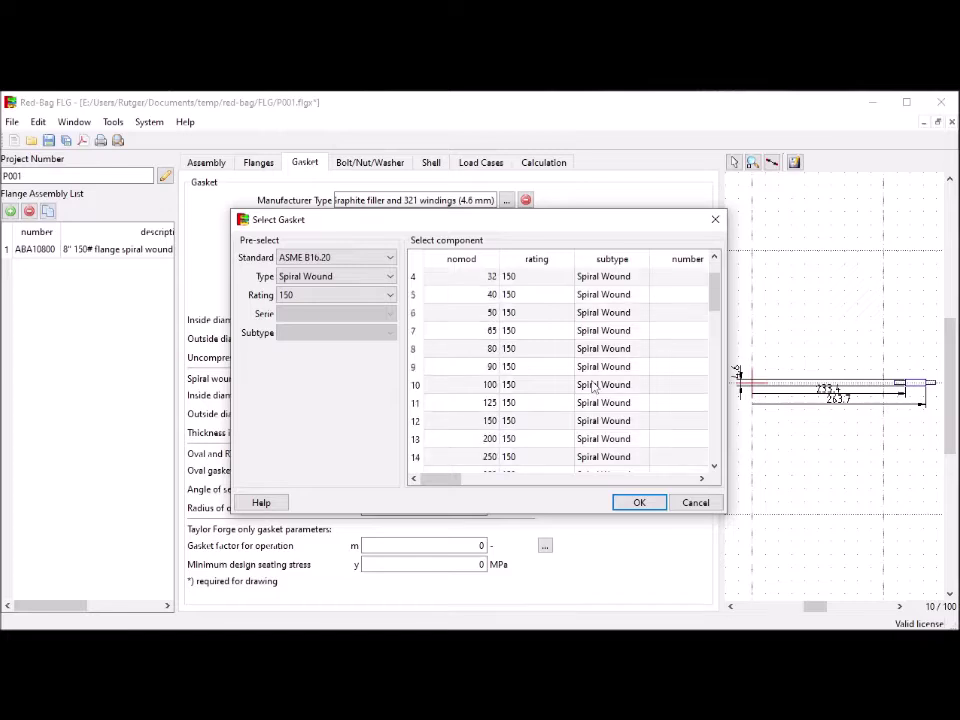
{"action": "left_click", "coordinate": [470, 392]}
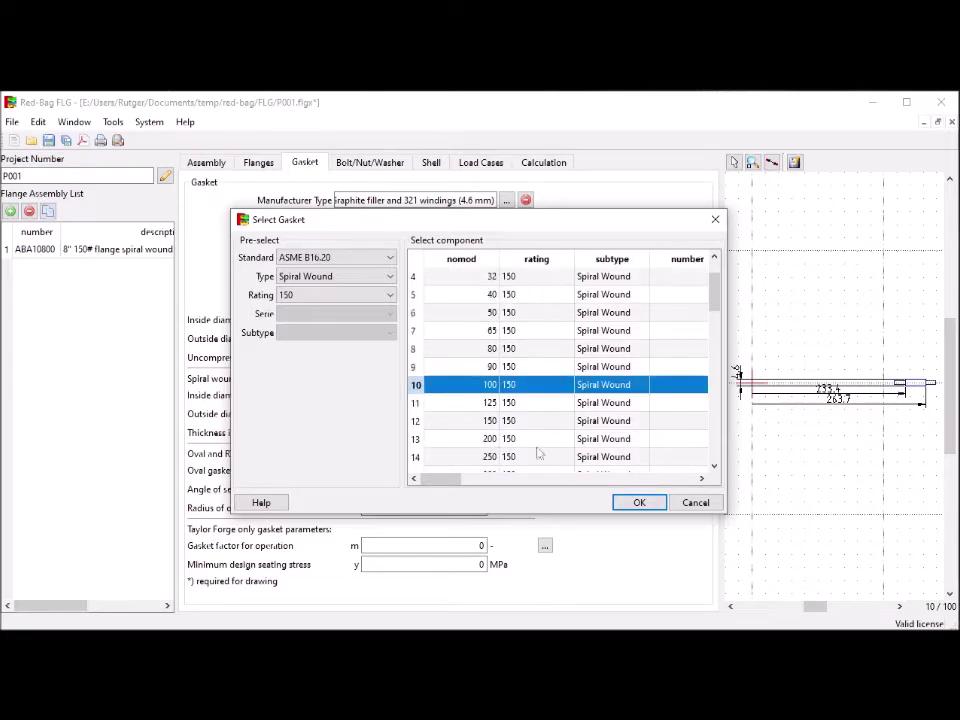
{"action": "left_click", "coordinate": [639, 502]}
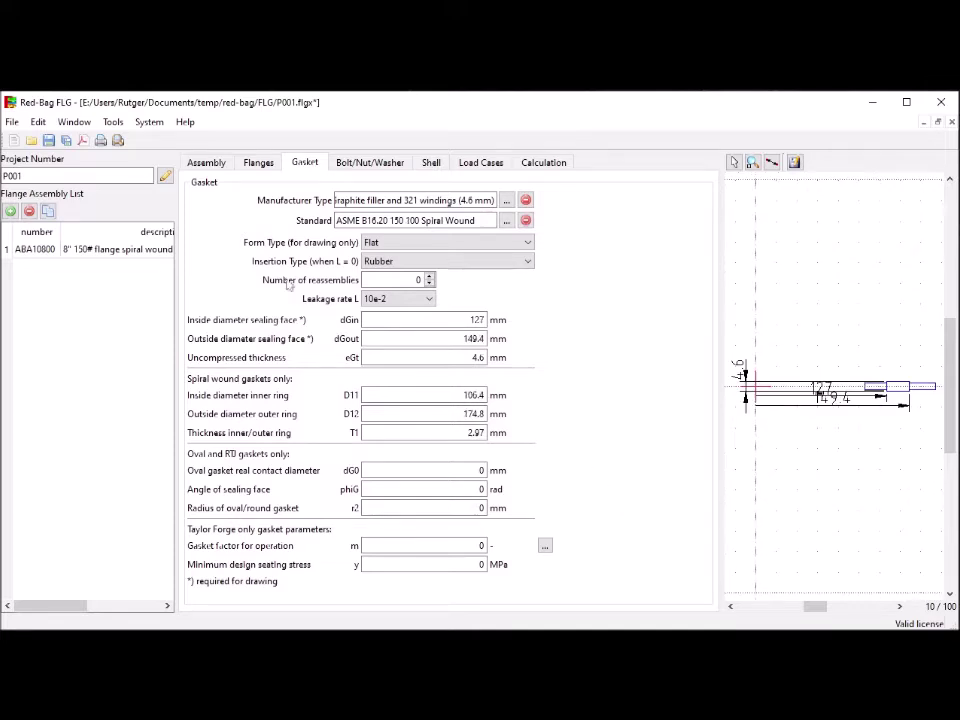
{"action": "left_click", "coordinate": [206, 164]}
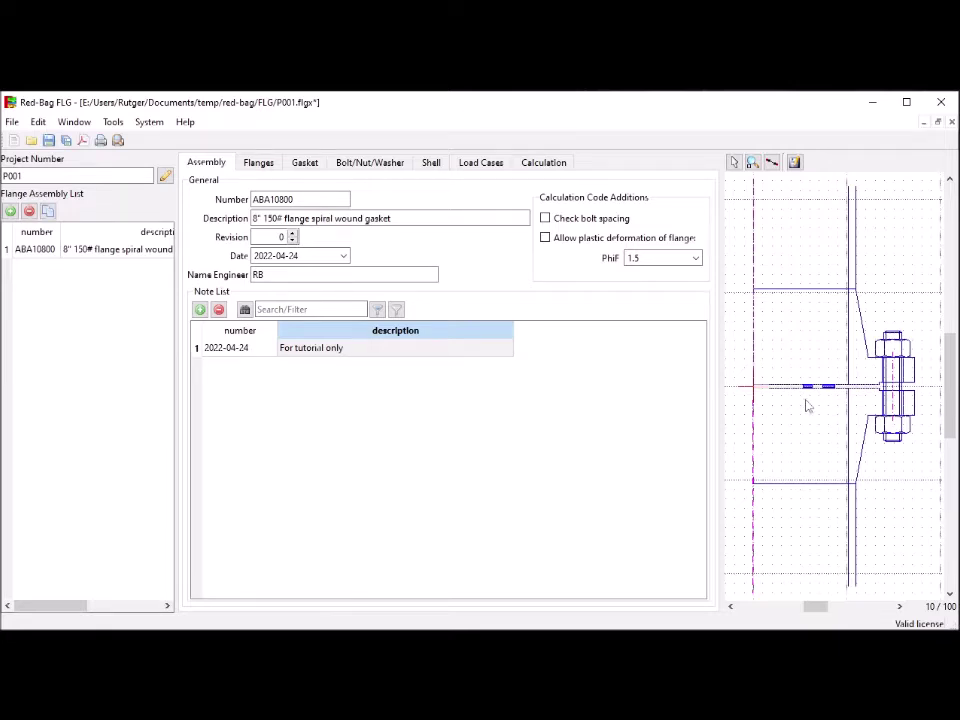
Set the gasket standard back to ASME B16.20 Spiral Wound, rating 150, size 200
{"action": "left_click", "coordinate": [305, 164]}
{"action": "left_click", "coordinate": [507, 220]}
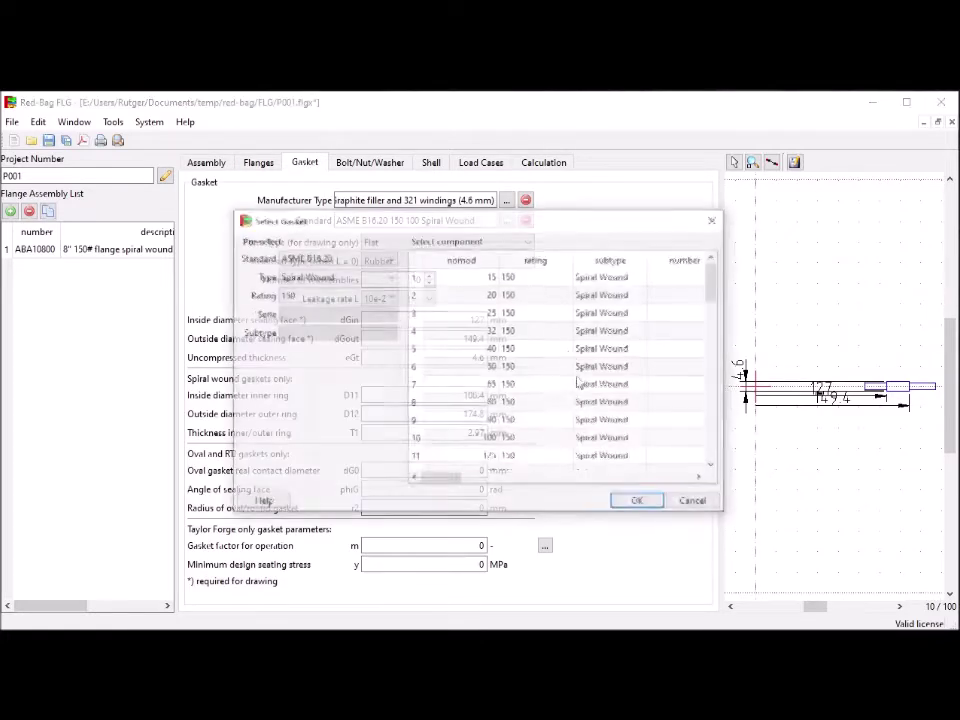
{"action": "scroll", "coordinate": [538, 400], "scroll_direction": "down", "scroll_amount": 2}
{"action": "left_click", "coordinate": [494, 441]}
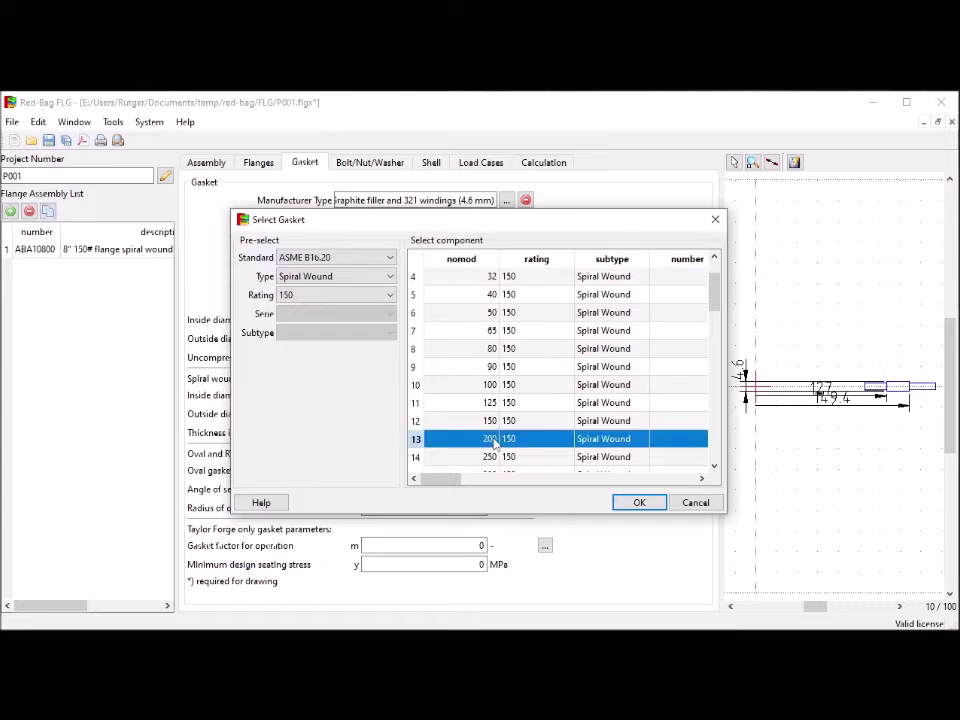
{"action": "left_click", "coordinate": [640, 502]}
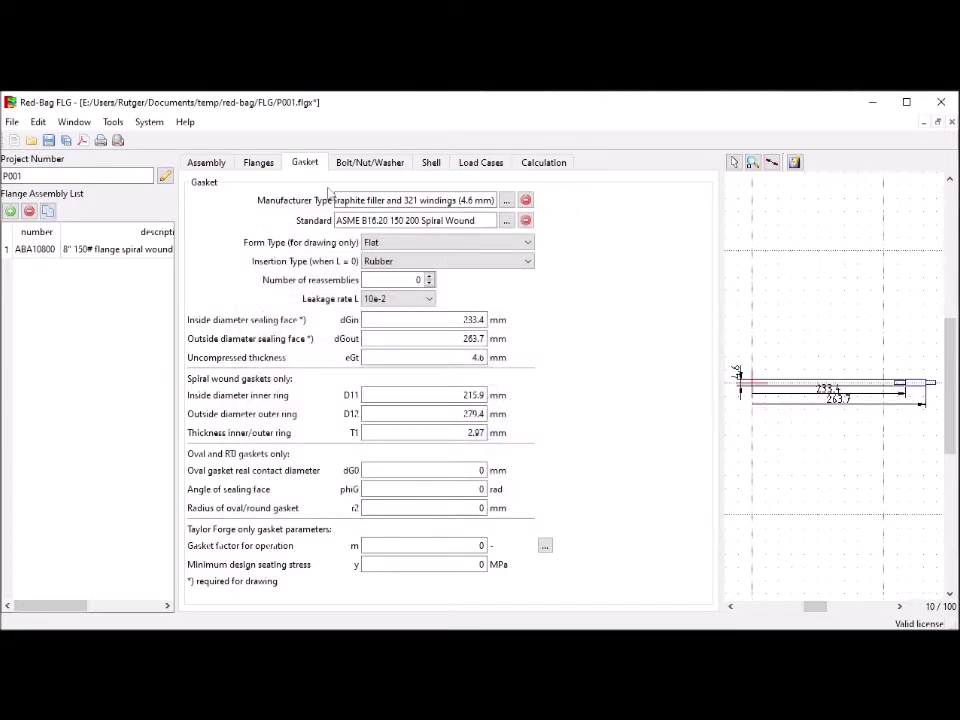
Examine the gasket, bolt and flange details up close in the assembly drawing
{"action": "left_click", "coordinate": [208, 163]}
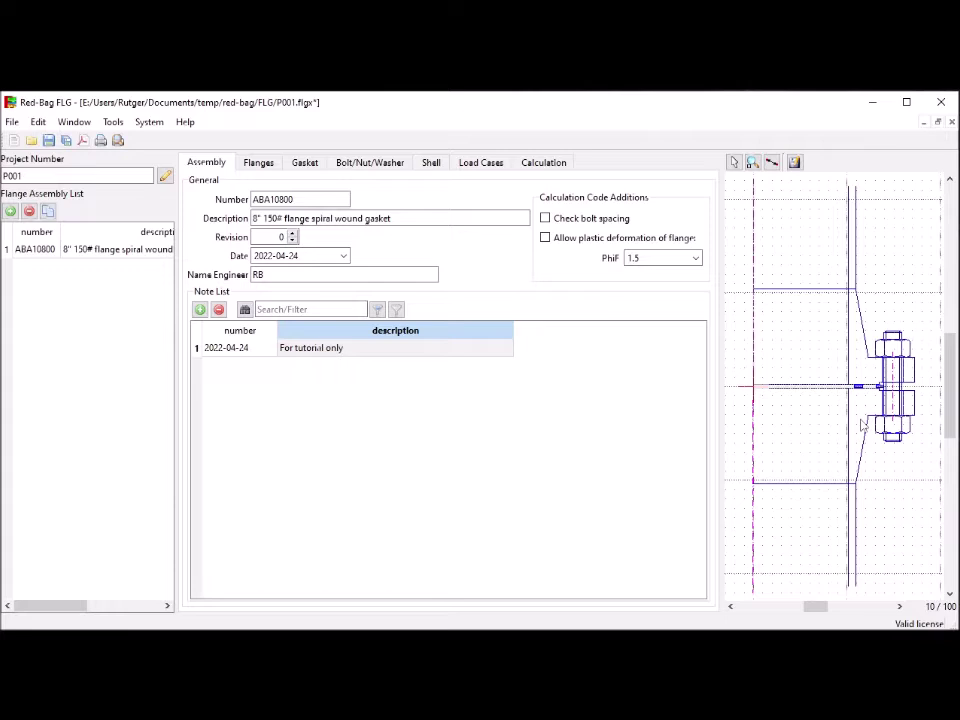
{"action": "scroll", "coordinate": [869, 403], "scroll_direction": "up", "scroll_amount": 2}
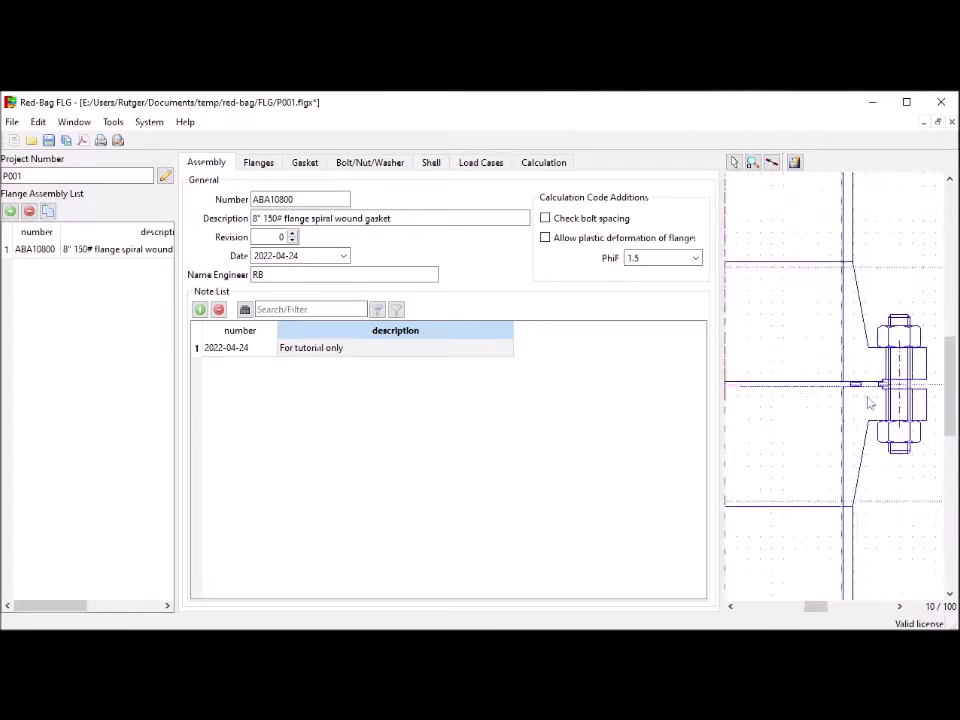
{"action": "scroll", "coordinate": [869, 403], "scroll_direction": "up", "scroll_amount": 1}
{"action": "scroll", "coordinate": [842, 380], "scroll_direction": "down", "scroll_amount": 3}
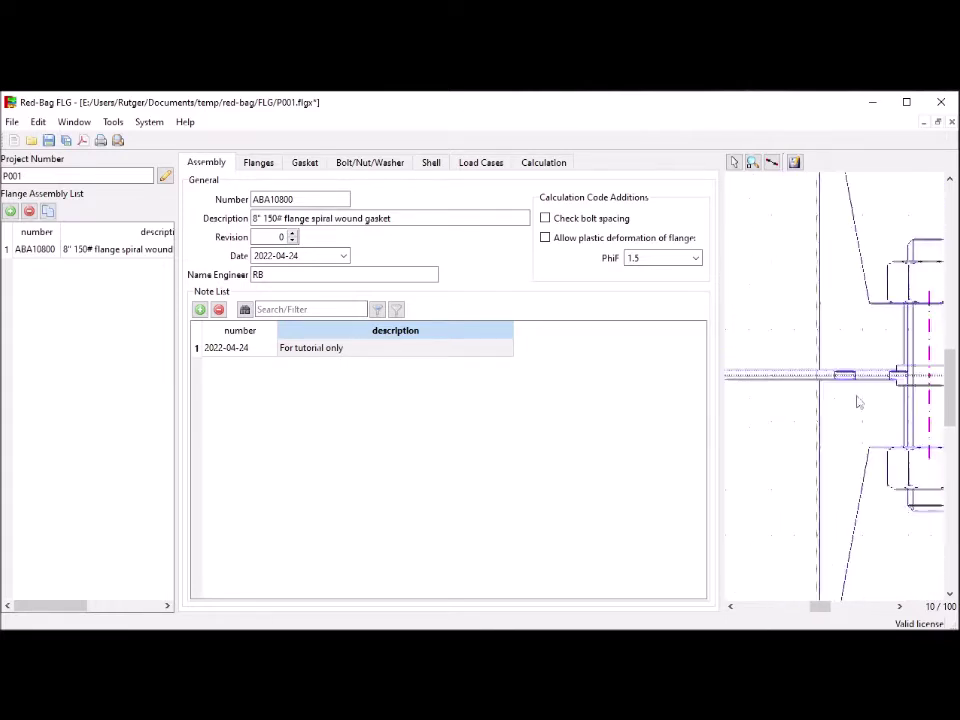
{"action": "scroll", "coordinate": [925, 315], "scroll_direction": "up", "scroll_amount": 3}
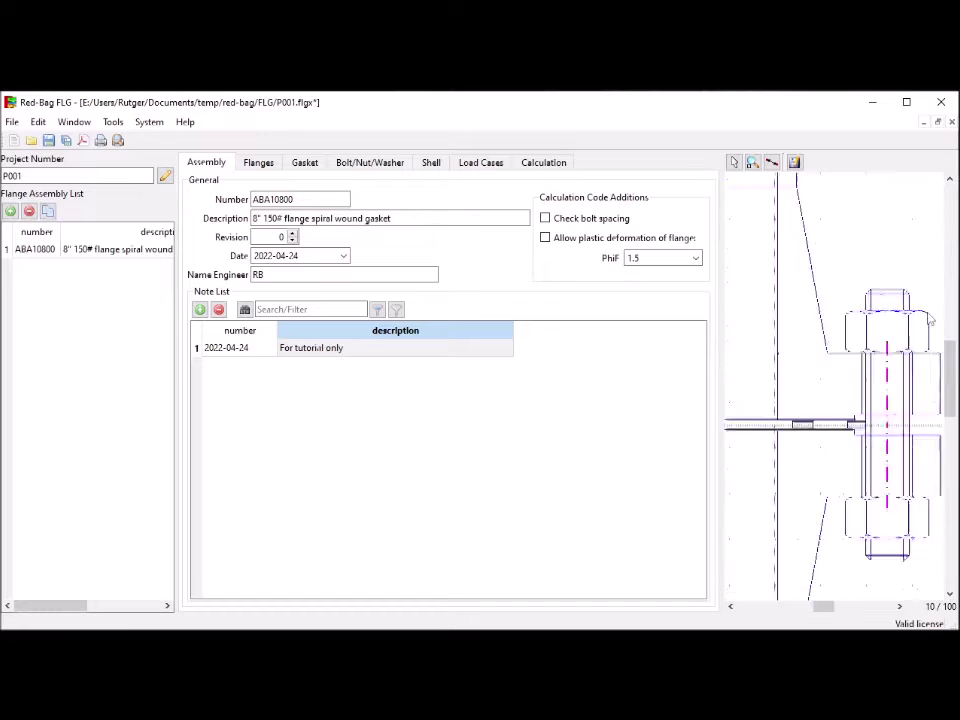
{"action": "scroll", "coordinate": [929, 319], "scroll_direction": "down", "scroll_amount": 2}
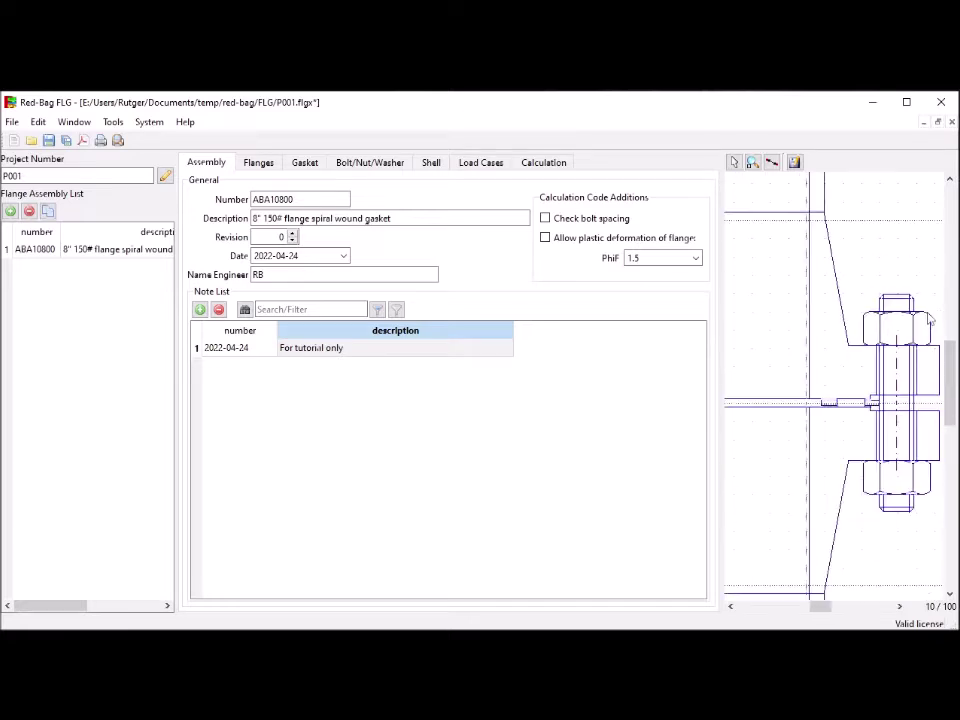
Measure the upper flange ring's thickness along the bolt hole edge in the flange drawing, then show the whole drawing
{"action": "left_click", "coordinate": [258, 163]}
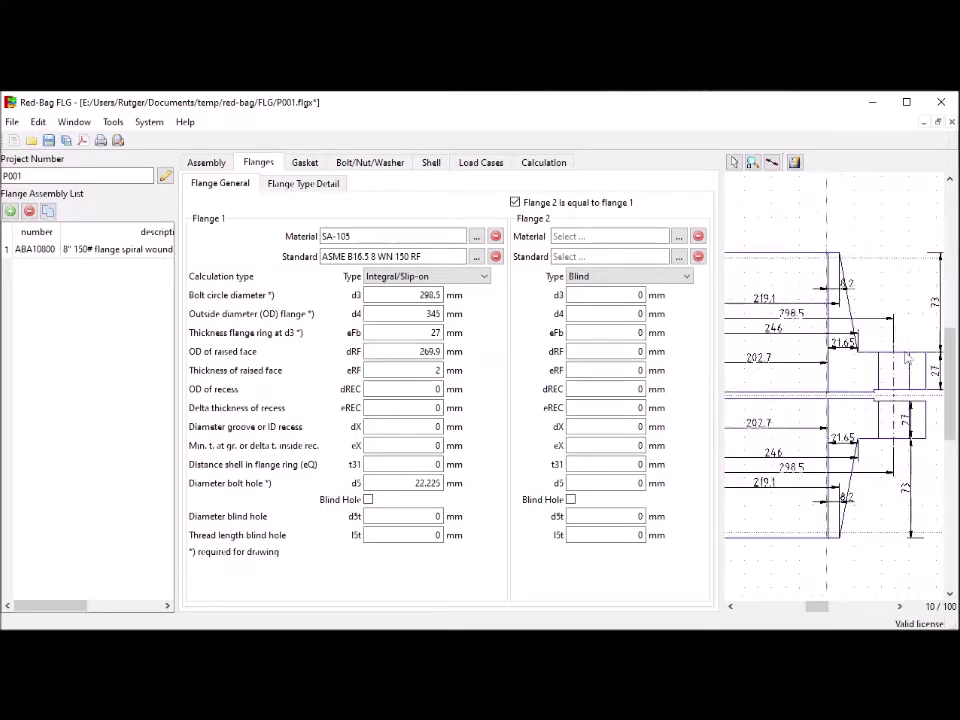
{"action": "scroll", "coordinate": [906, 358], "scroll_direction": "up", "scroll_amount": 3}
{"action": "scroll", "coordinate": [906, 358], "scroll_direction": "up", "scroll_amount": 1}
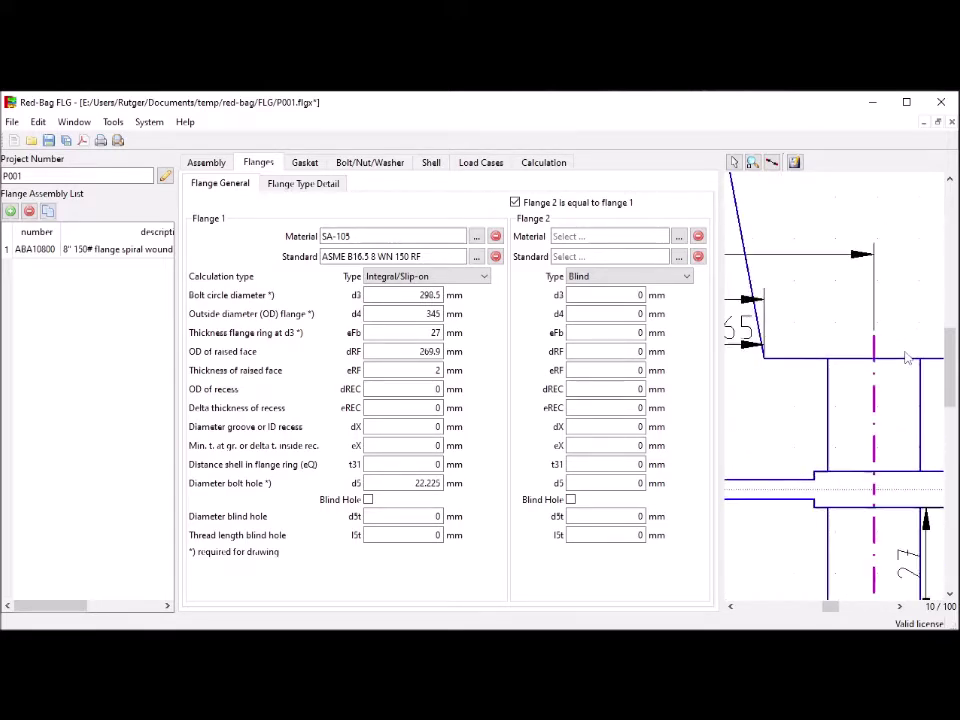
{"action": "left_click", "coordinate": [772, 164]}
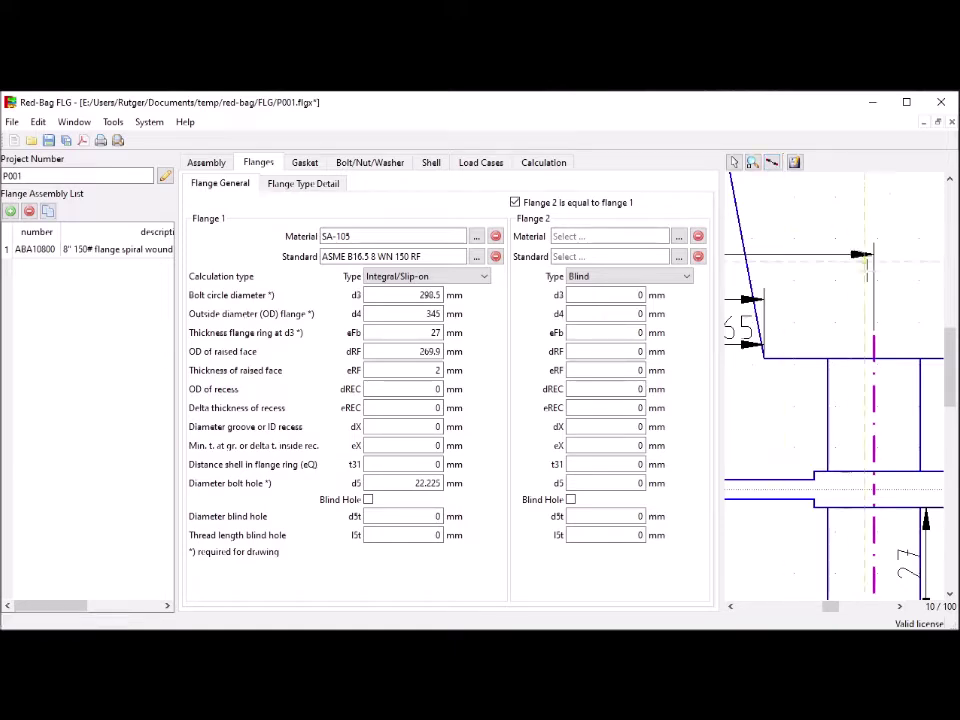
{"action": "left_click", "coordinate": [828, 358]}
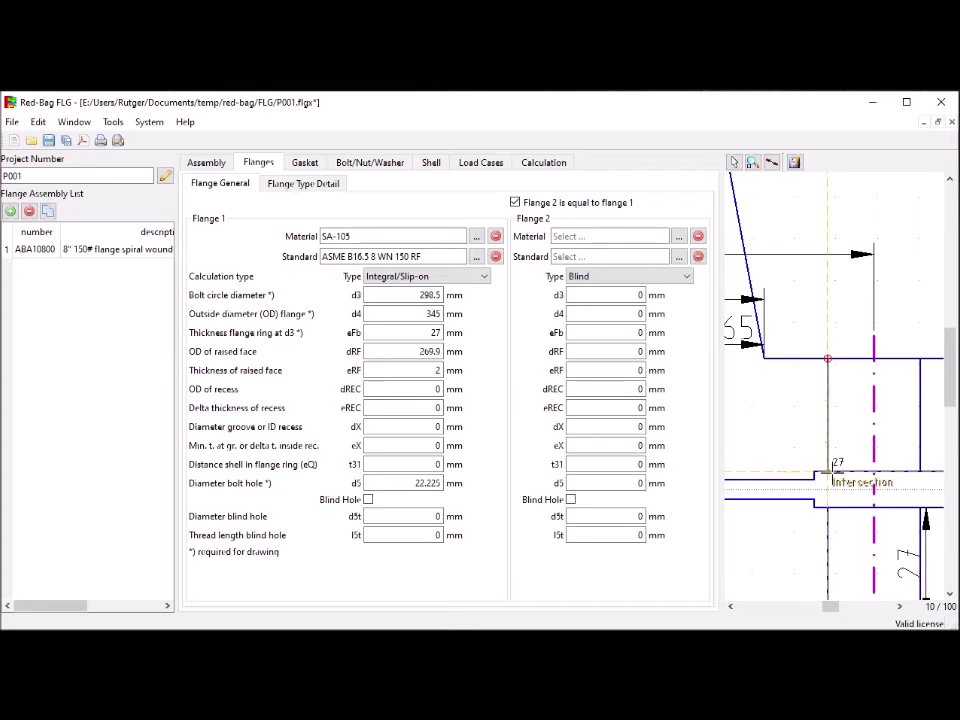
{"action": "left_click", "coordinate": [828, 472]}
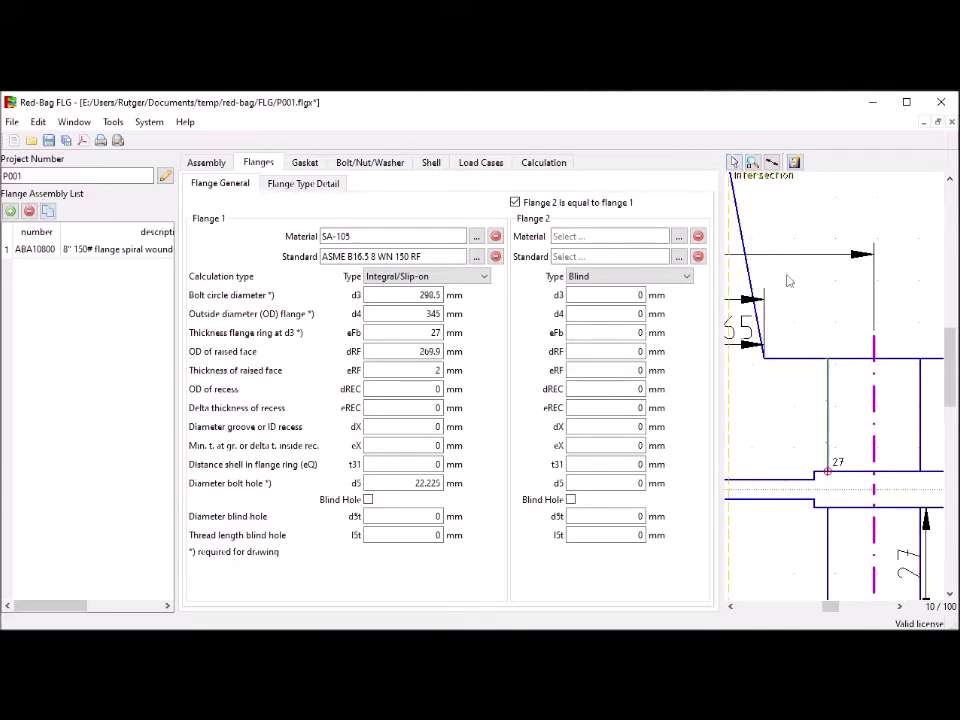
{"action": "left_click", "coordinate": [753, 163]}
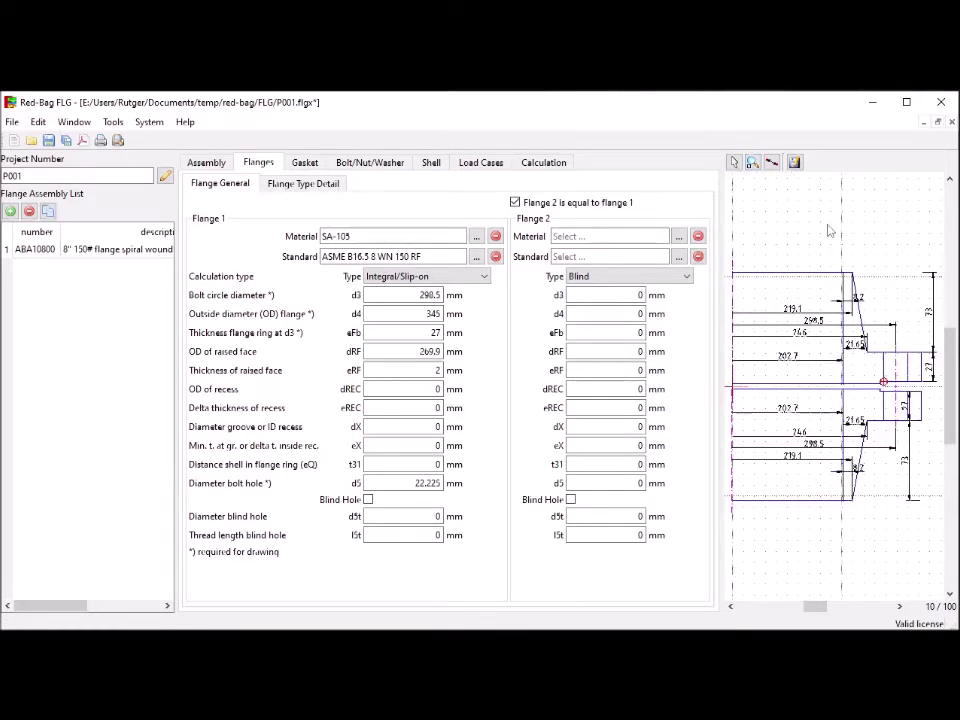
Examine the stud bolt and nut drawing with its dimensions
{"action": "left_click", "coordinate": [394, 166]}
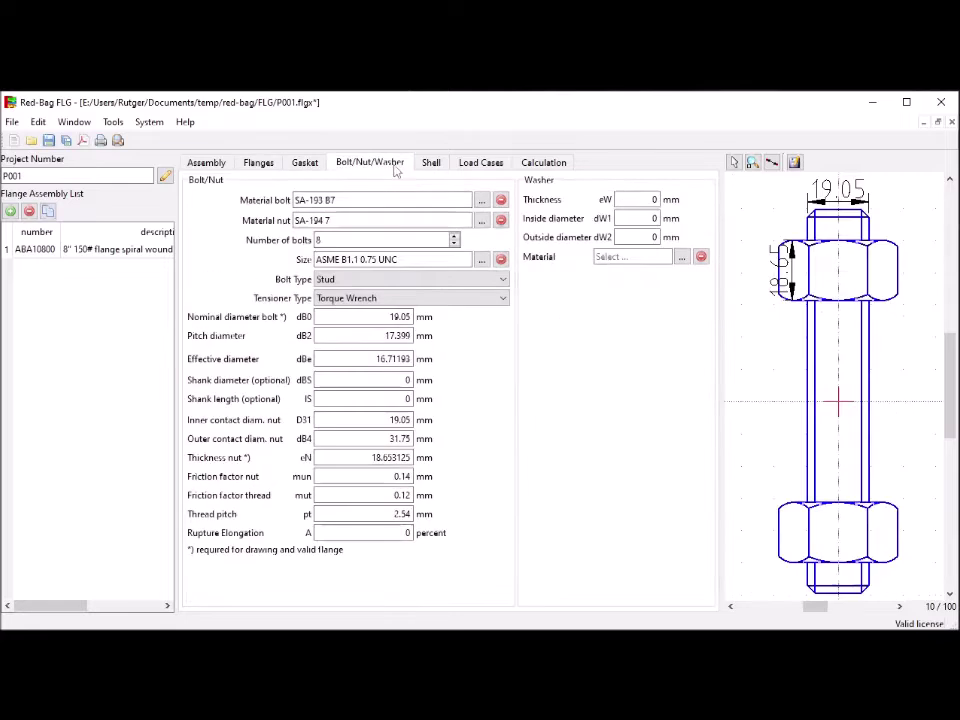
{"action": "scroll", "coordinate": [881, 219], "scroll_direction": "up", "scroll_amount": 2}
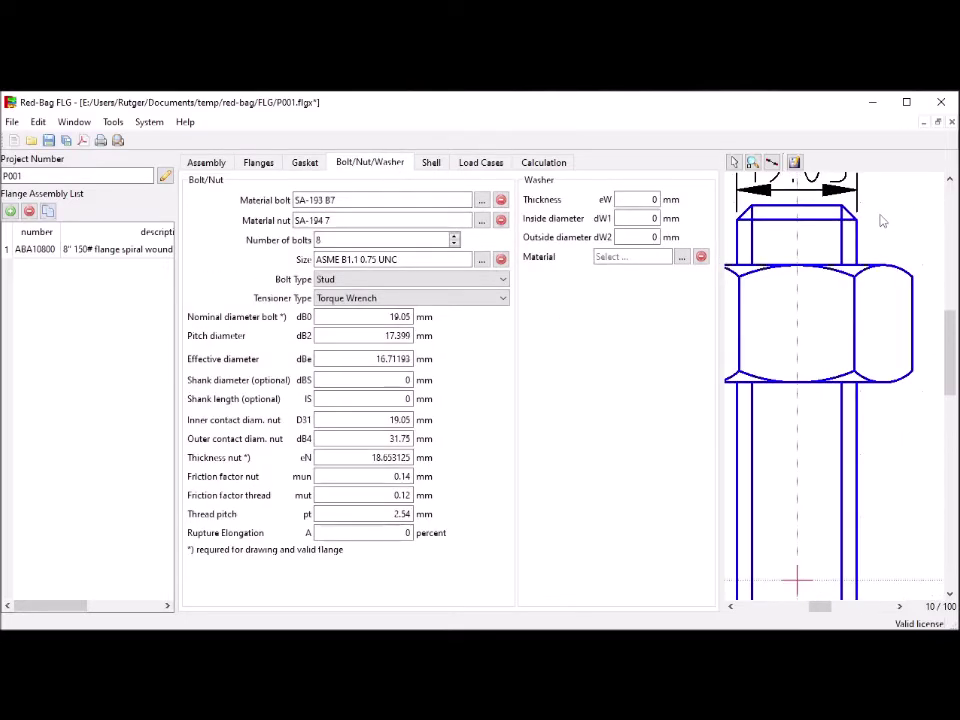
{"action": "scroll", "coordinate": [879, 219], "scroll_direction": "down", "scroll_amount": 2}
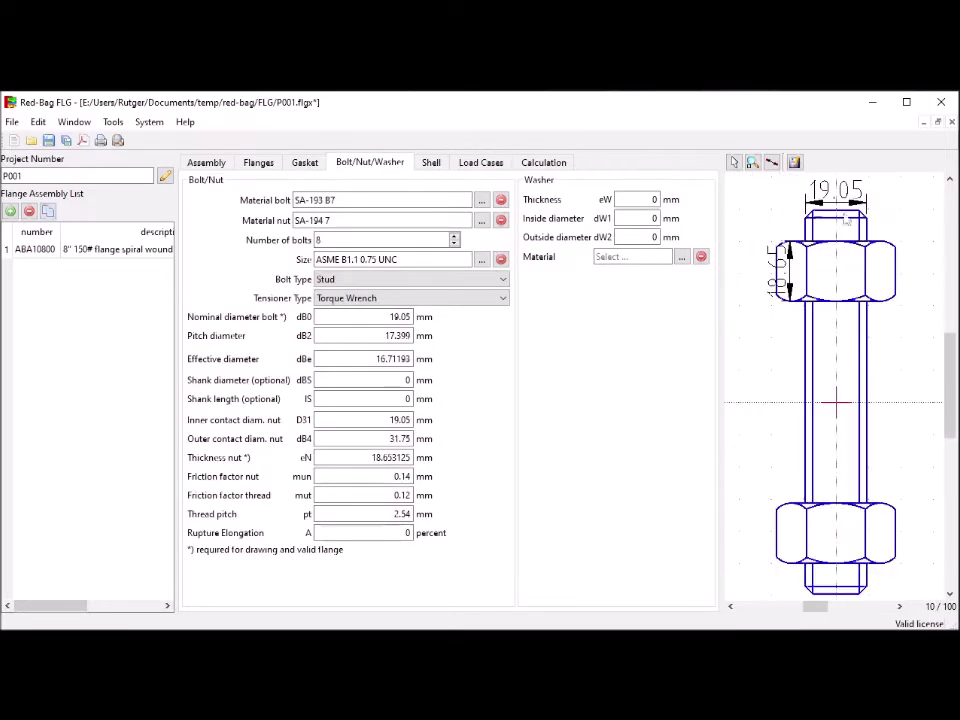
Open the DXF export for the flange assembly drawing and cancel it without saving
{"action": "left_click", "coordinate": [207, 164]}
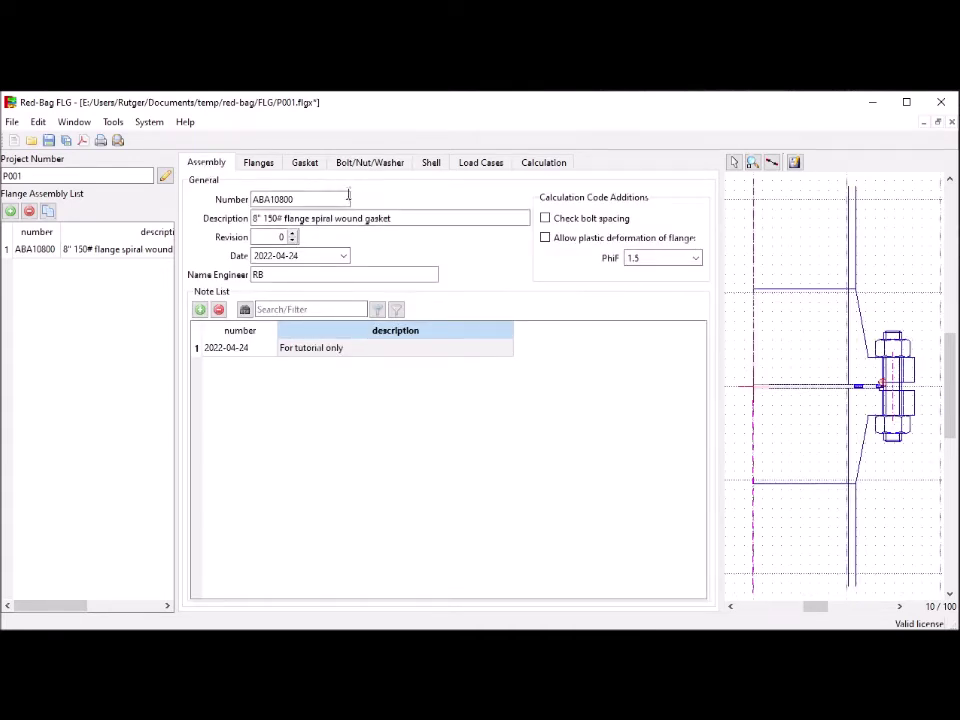
{"action": "left_click", "coordinate": [795, 162]}
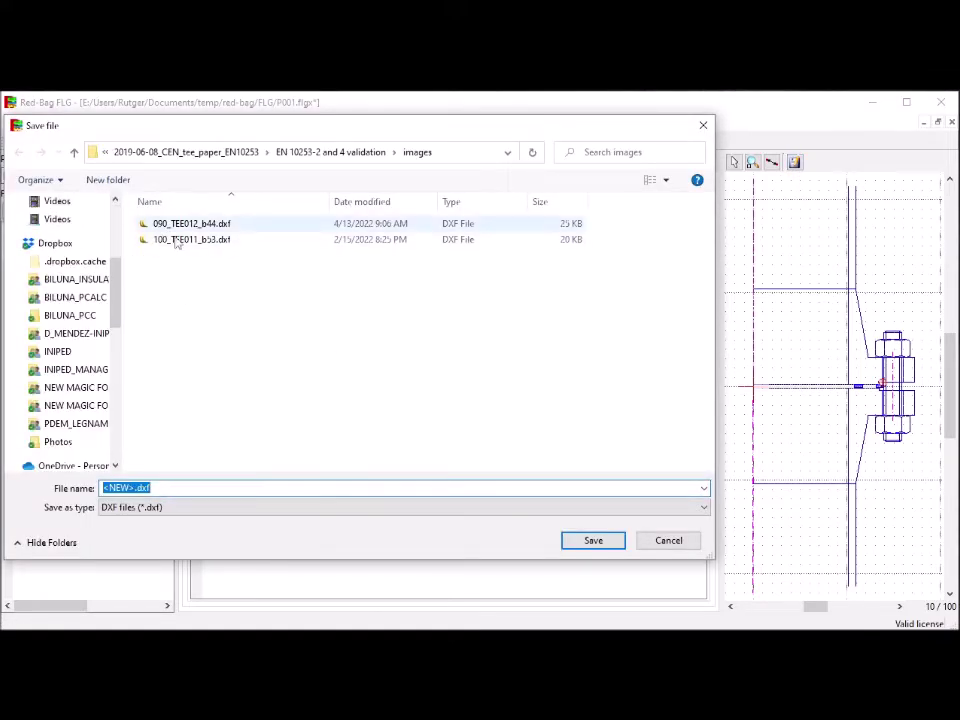
{"action": "left_click", "coordinate": [668, 540]}
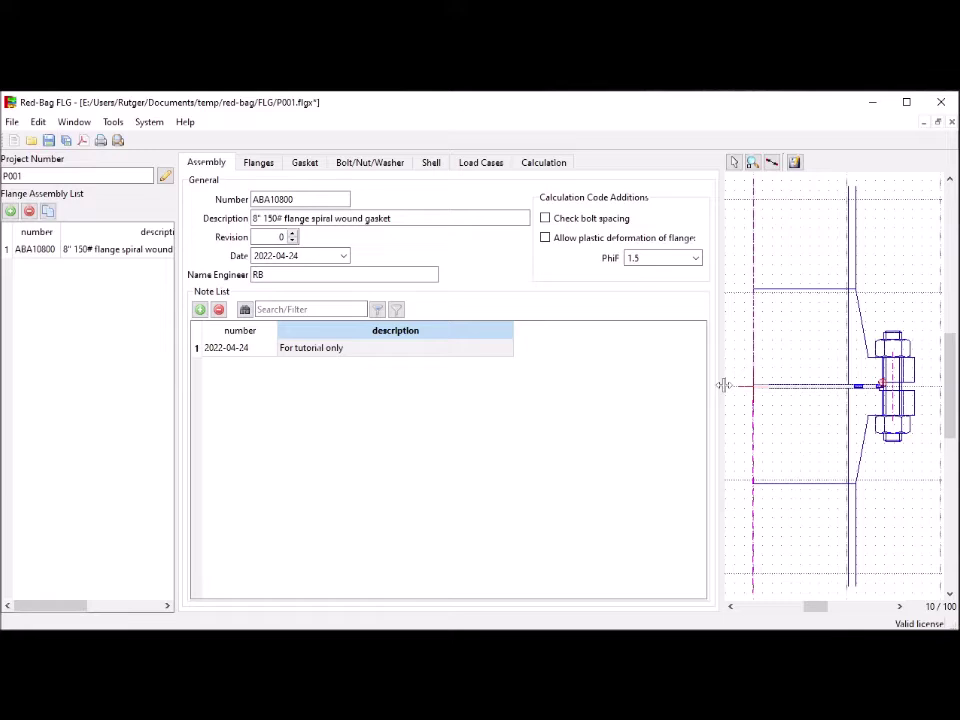
Narrow the flange assembly list and adjust the width of the drawing area
{"action": "mouse_move", "coordinate": [723, 385]}
{"action": "left_mouse_down"}
{"action": "mouse_move", "coordinate": [656, 383]}
{"action": "mouse_move", "coordinate": [834, 398]}
{"action": "mouse_move", "coordinate": [703, 401]}
{"action": "left_mouse_up"}
{"action": "mouse_move", "coordinate": [178, 432]}
{"action": "left_mouse_down"}
{"action": "mouse_move", "coordinate": [92, 431]}
{"action": "mouse_move", "coordinate": [199, 431]}
{"action": "mouse_move", "coordinate": [157, 428]}
{"action": "left_mouse_up"}
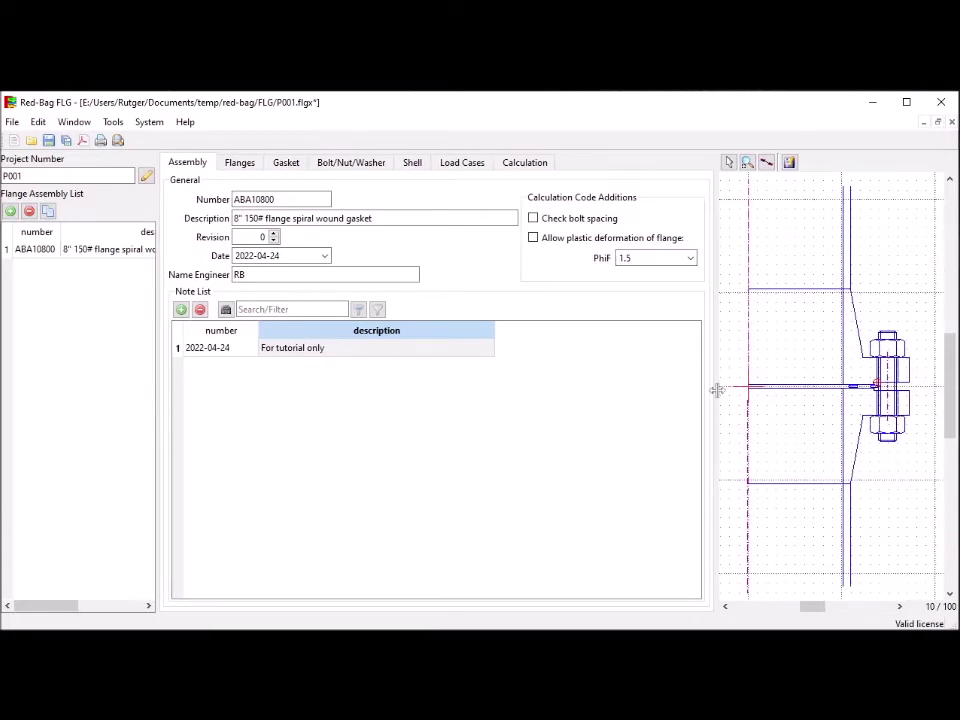
Widen the drawing area slightly, collapse it completely, and restore it beside the assembly form
{"action": "left_click_drag", "start_coordinate": [716, 390], "coordinate": [700, 385]}
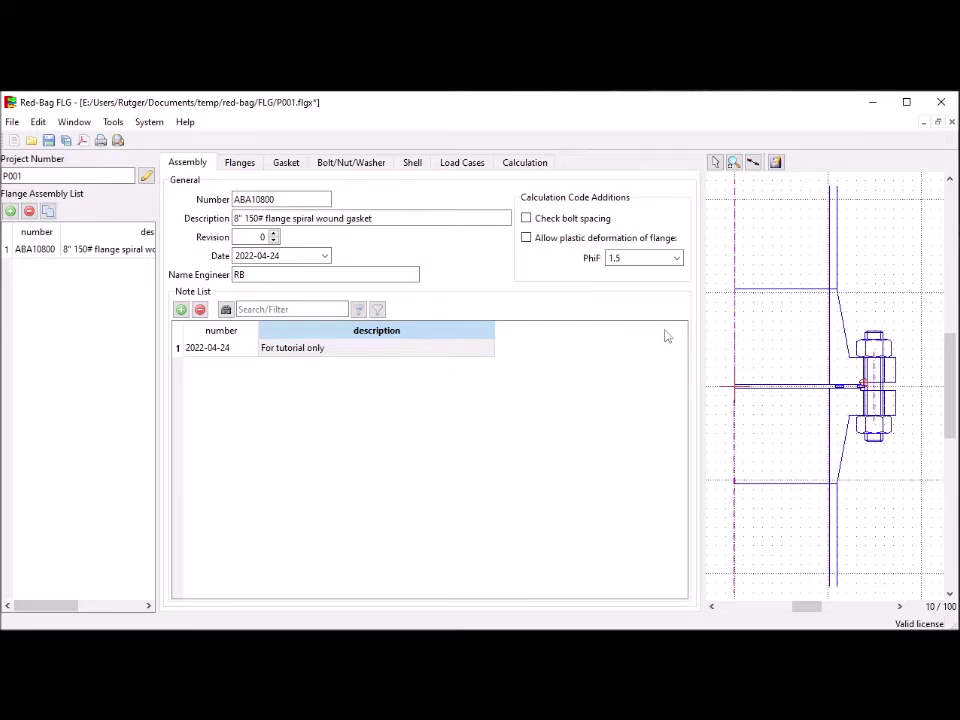
{"action": "left_click_drag", "start_coordinate": [702, 336], "coordinate": [917, 334]}
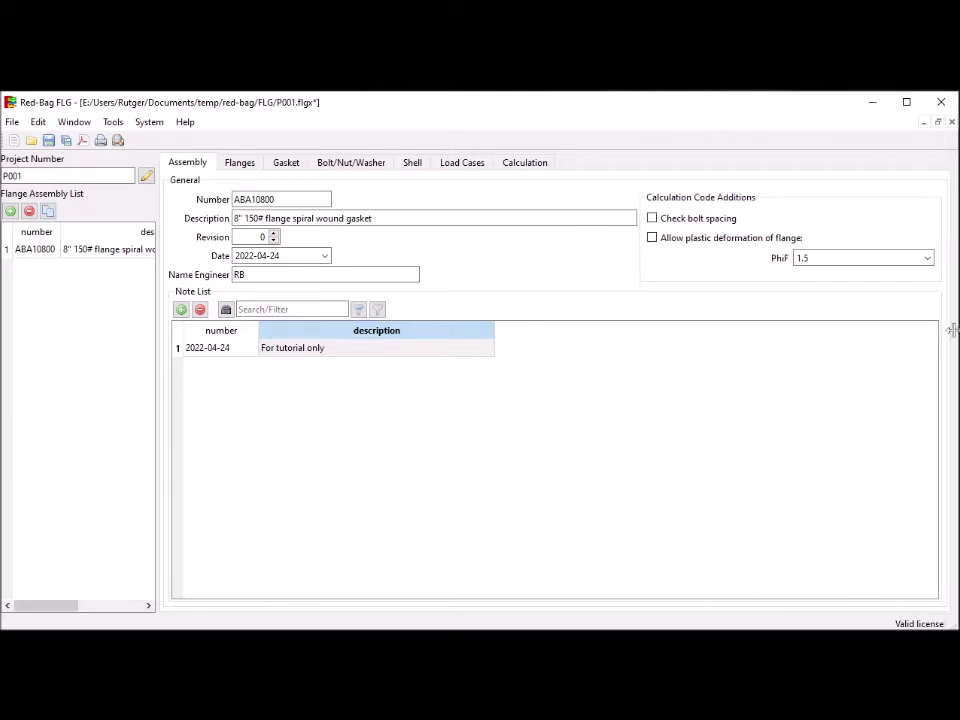
{"action": "left_click_drag", "start_coordinate": [951, 328], "coordinate": [699, 347]}
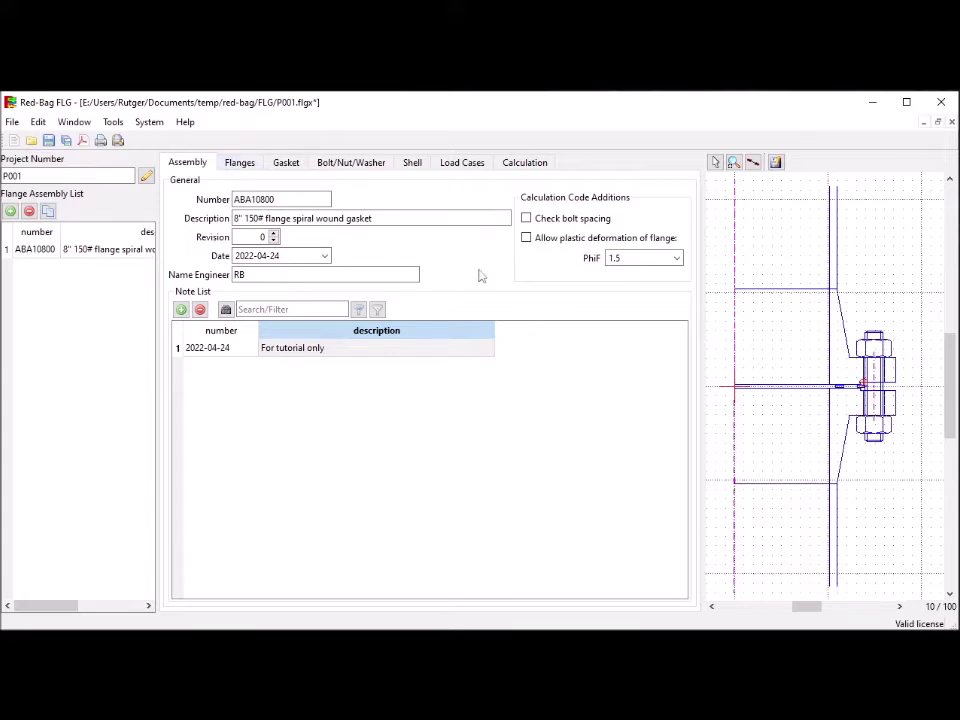
Open the built-in calculator, compute 2*3, and close it
{"action": "left_click", "coordinate": [113, 123]}
{"action": "left_click", "coordinate": [132, 140]}
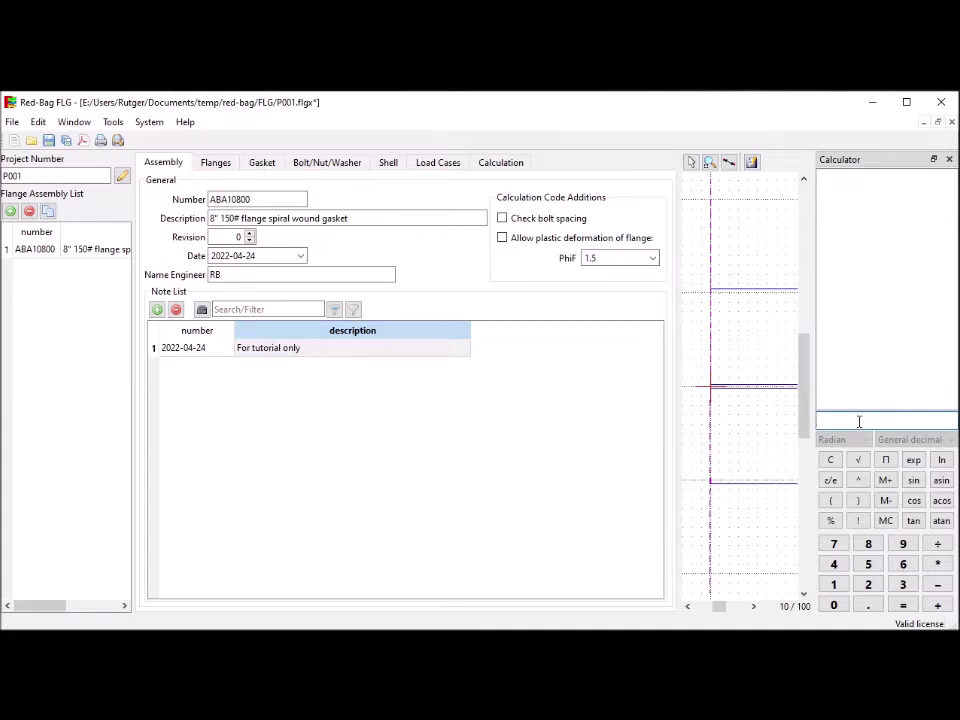
{"action": "type", "text": "2*3"}
{"action": "key", "text": "Return"}
{"action": "left_click", "coordinate": [949, 161]}
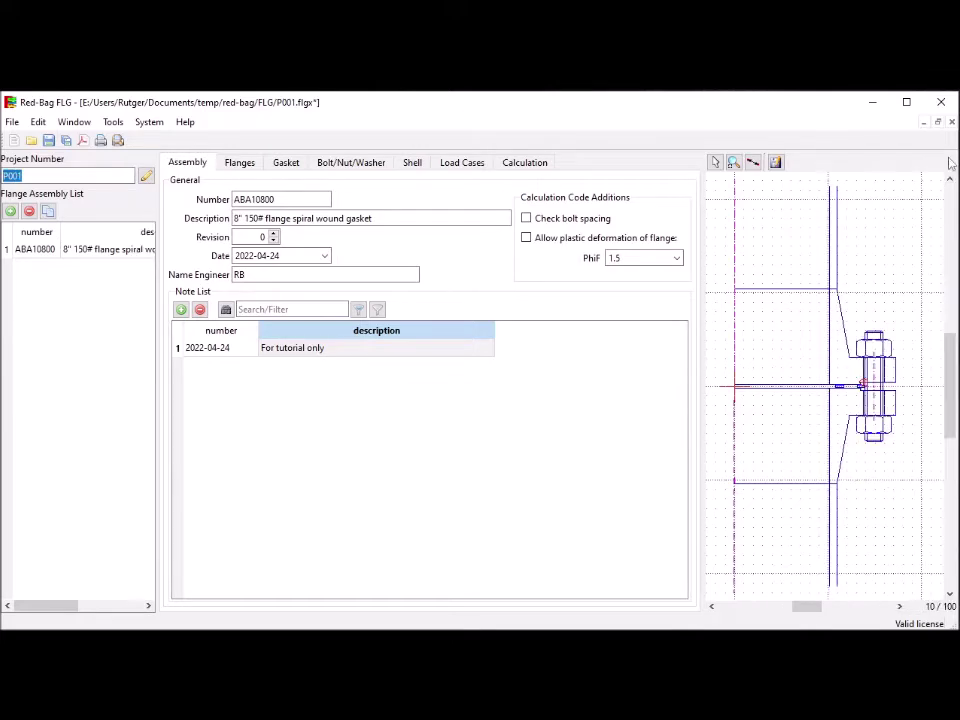
Calculate the Unit Test Summary Report under EN 1591-1 and review the test list to its end
{"action": "left_click", "coordinate": [517, 164]}
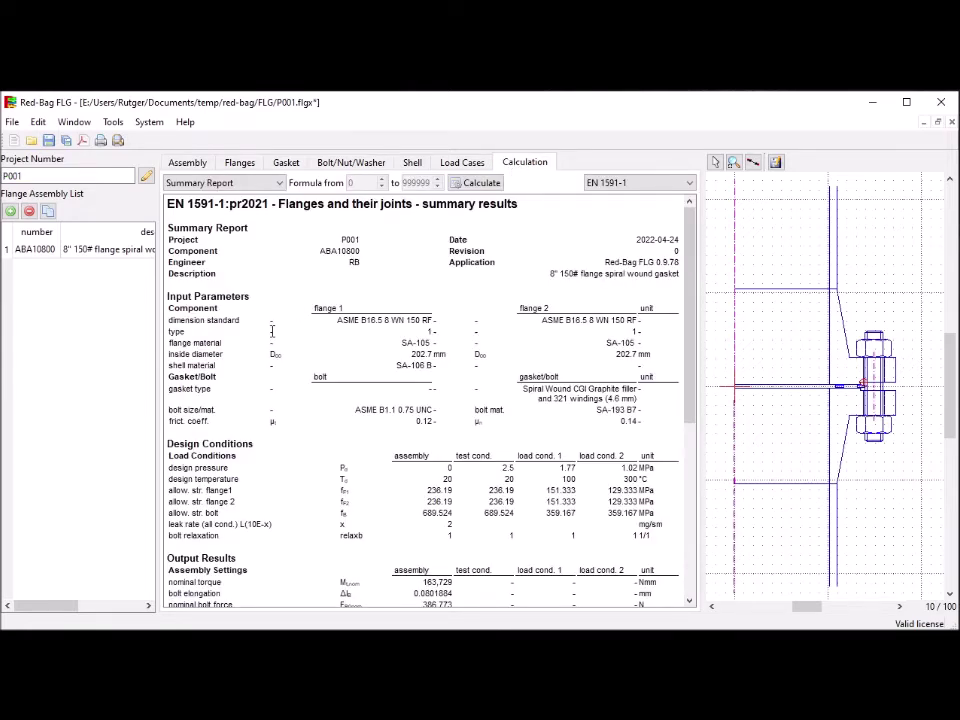
{"action": "left_click", "coordinate": [280, 183]}
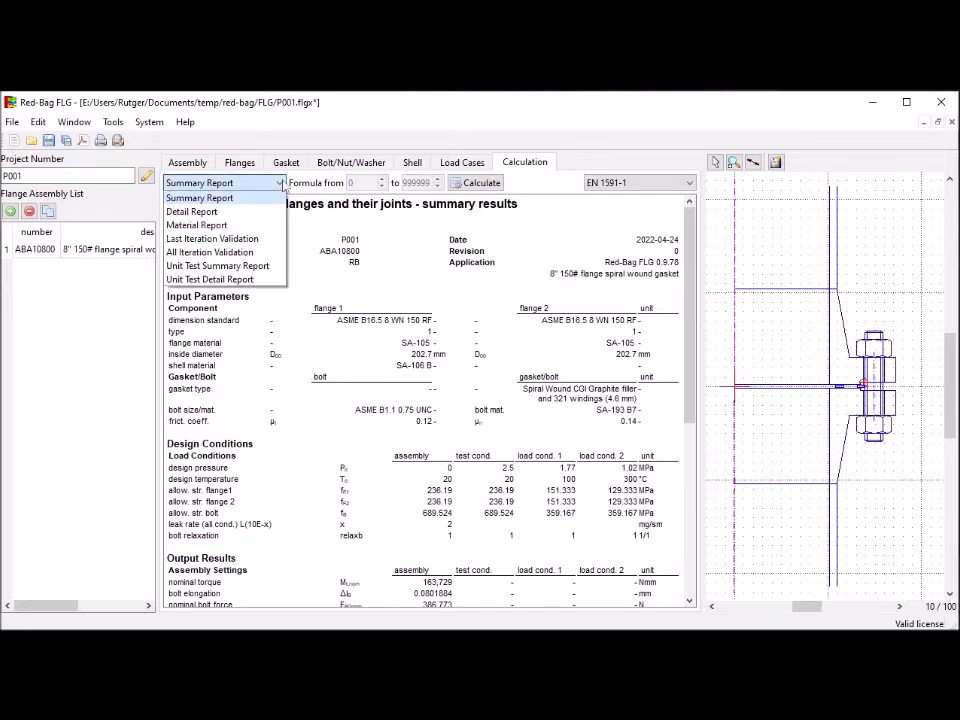
{"action": "left_click", "coordinate": [216, 266]}
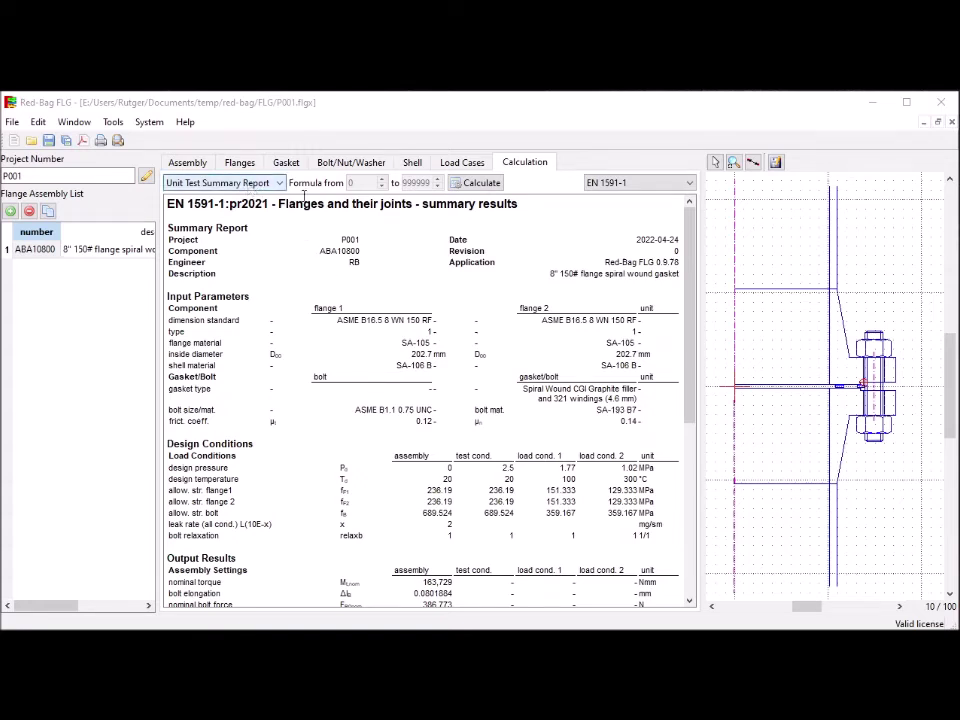
{"action": "left_click", "coordinate": [478, 182]}
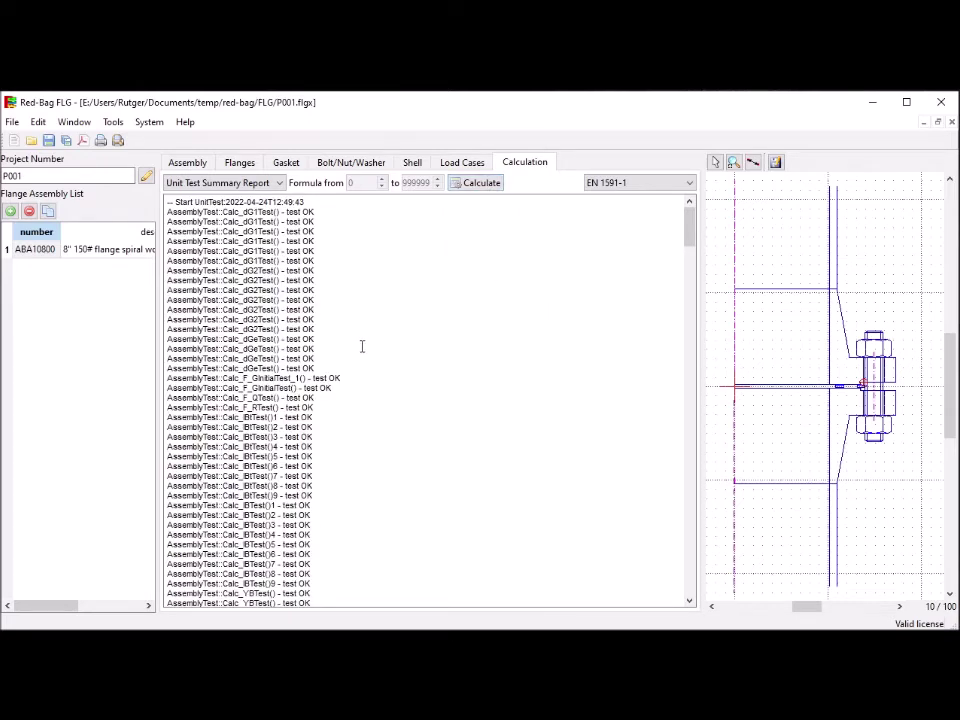
{"action": "scroll", "coordinate": [362, 345], "scroll_direction": "down", "scroll_amount": 20}
{"action": "scroll", "coordinate": [362, 345], "scroll_direction": "down", "scroll_amount": 20}
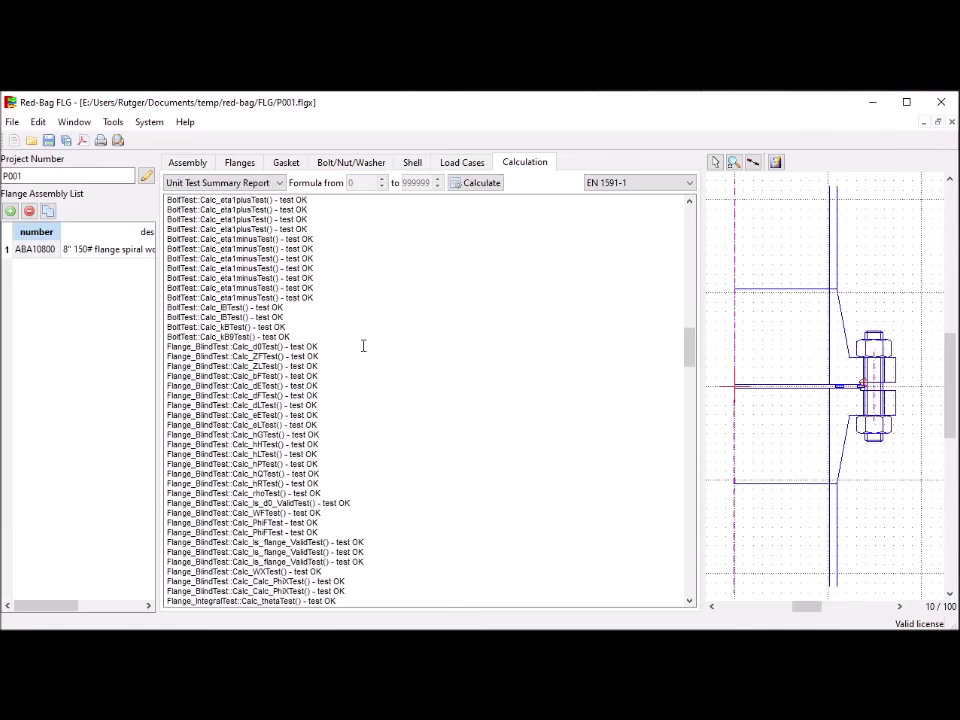
{"action": "scroll", "coordinate": [363, 345], "scroll_direction": "down", "scroll_amount": 20}
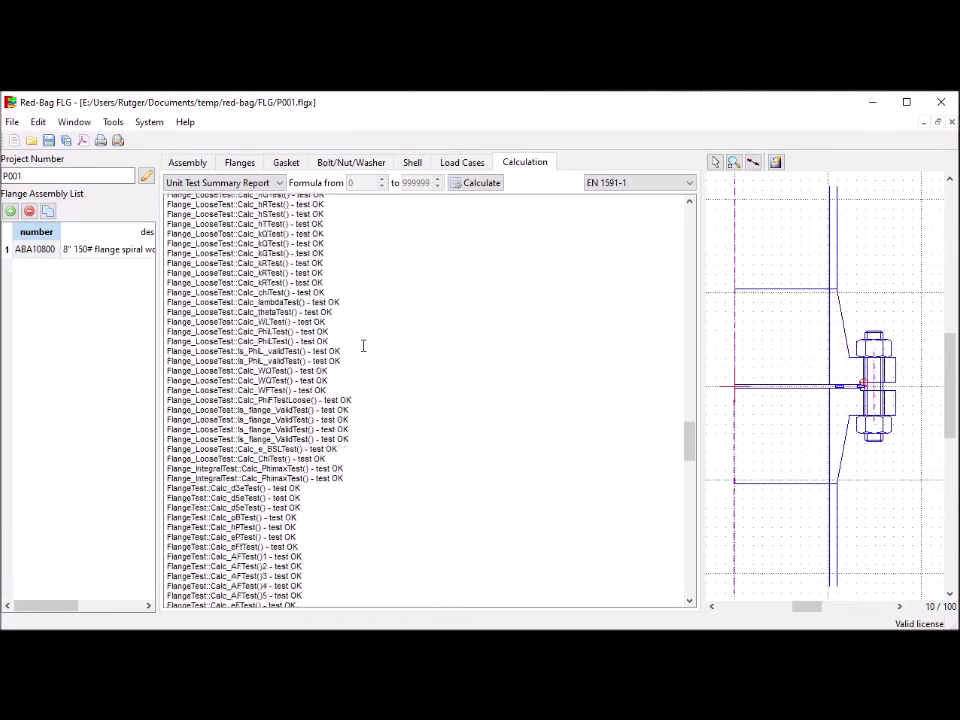
{"action": "scroll", "coordinate": [363, 345], "scroll_direction": "down", "scroll_amount": 10}
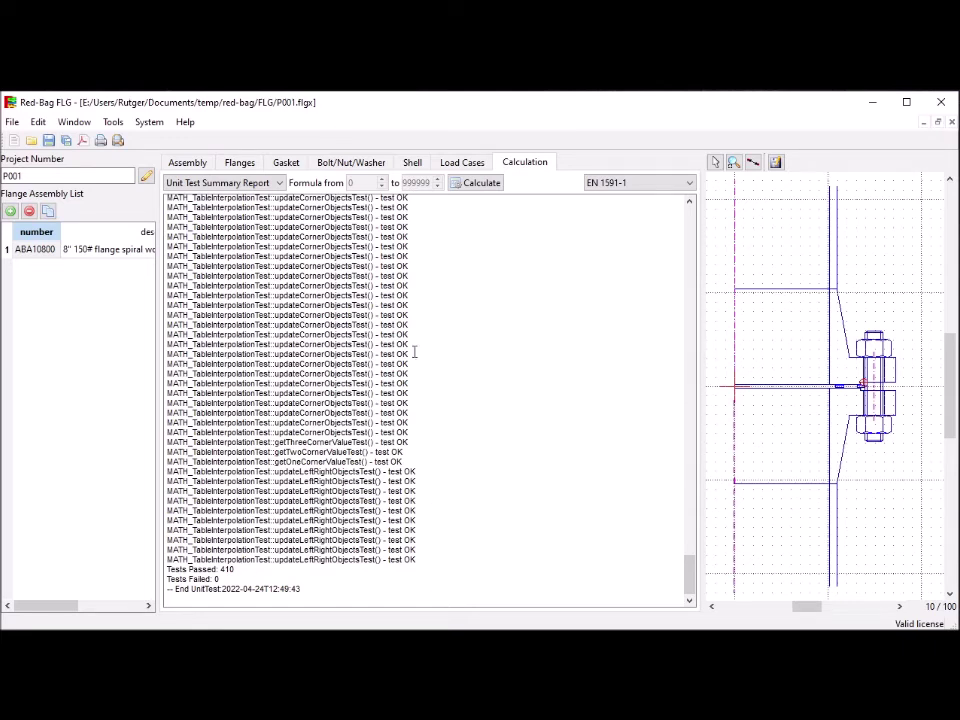
Calculate the Unit Test Detail Report and look through its formulas down to the F_theor. 96 bolt length tests
{"action": "left_click", "coordinate": [280, 185]}
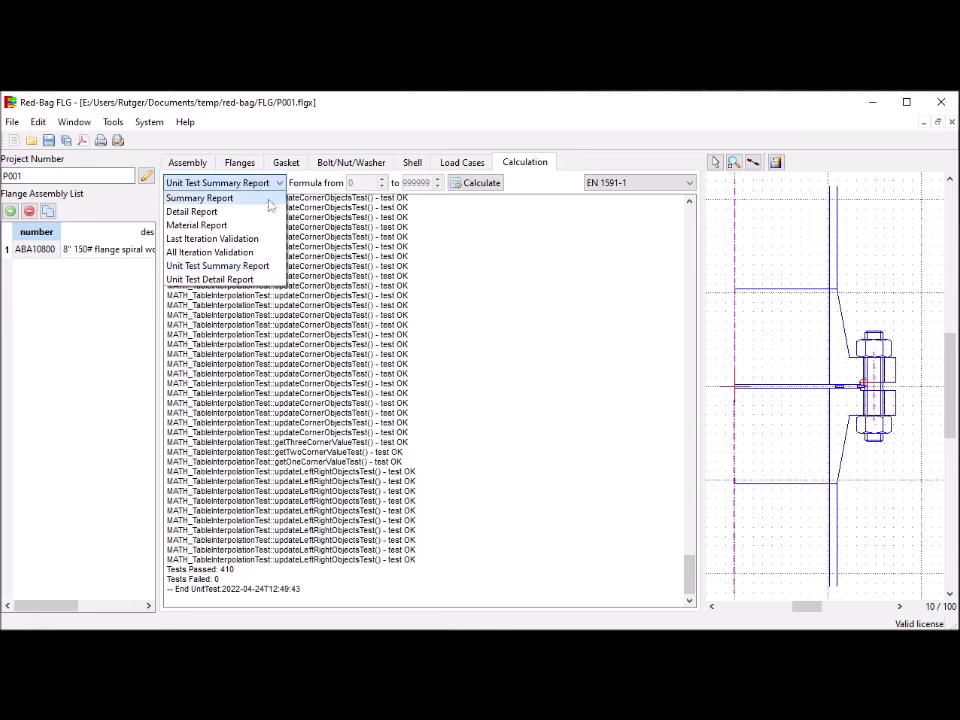
{"action": "left_click", "coordinate": [237, 280]}
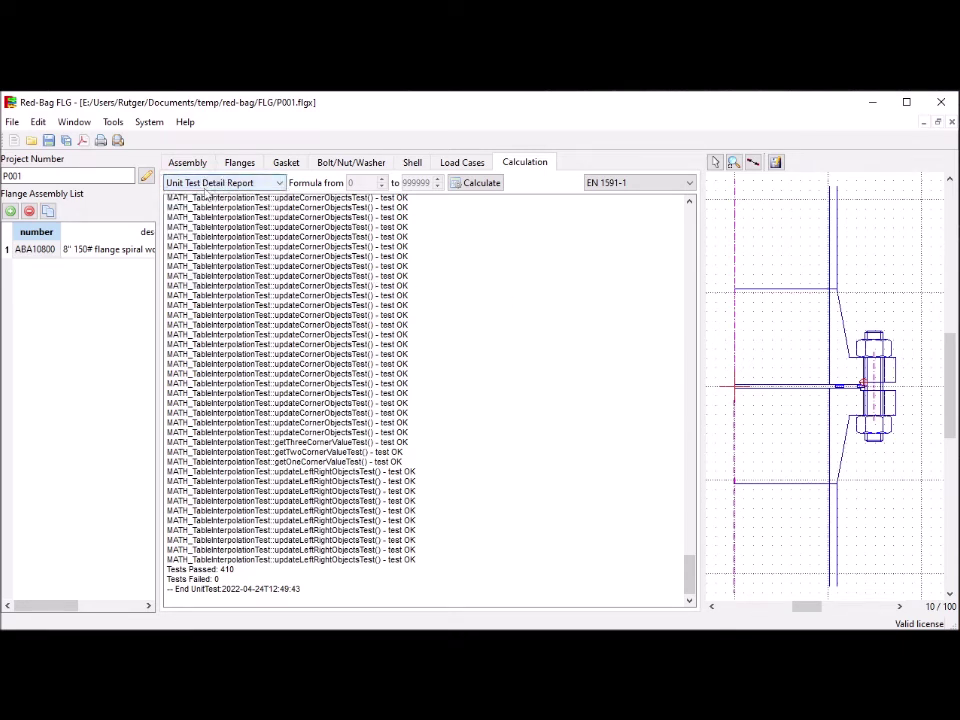
{"action": "left_click", "coordinate": [470, 183]}
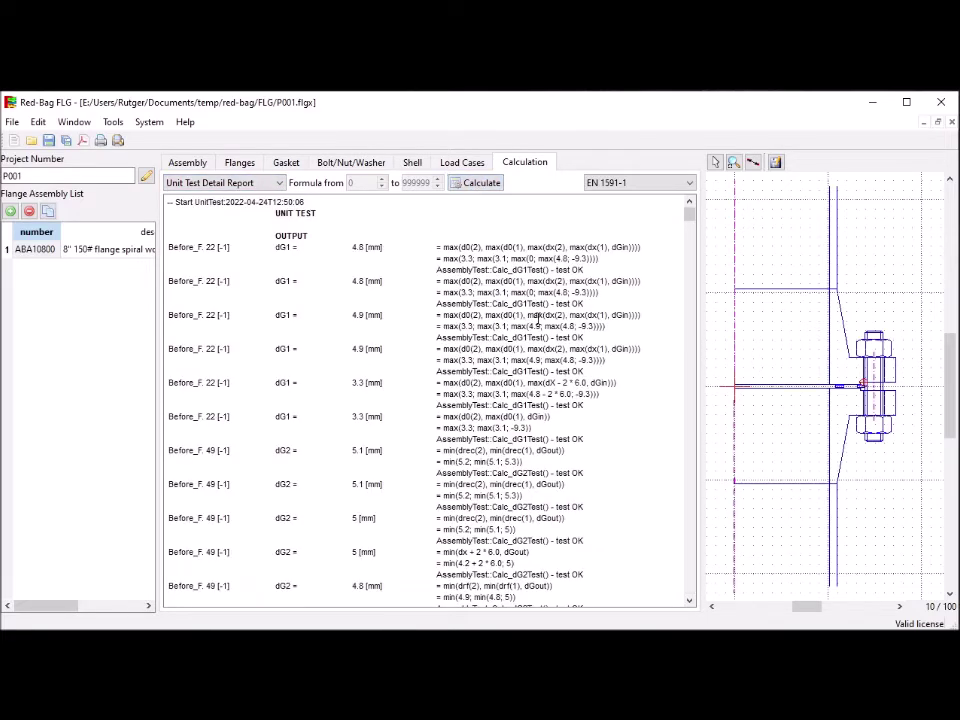
{"action": "scroll", "coordinate": [537, 318], "scroll_direction": "down", "scroll_amount": 20}
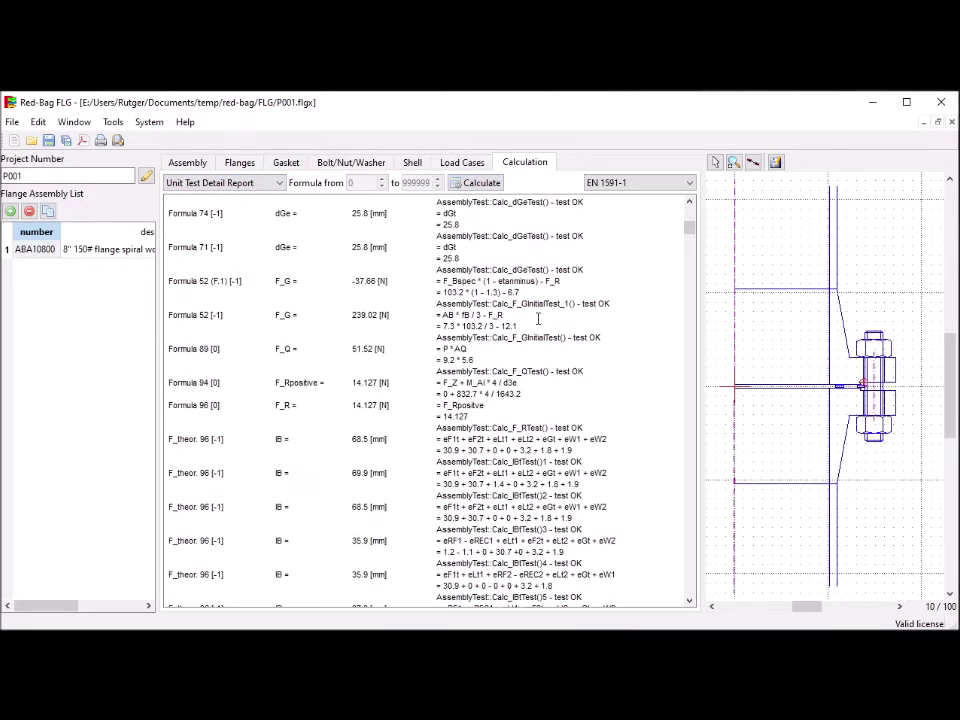
{"action": "scroll", "coordinate": [540, 318], "scroll_direction": "up", "scroll_amount": 3}
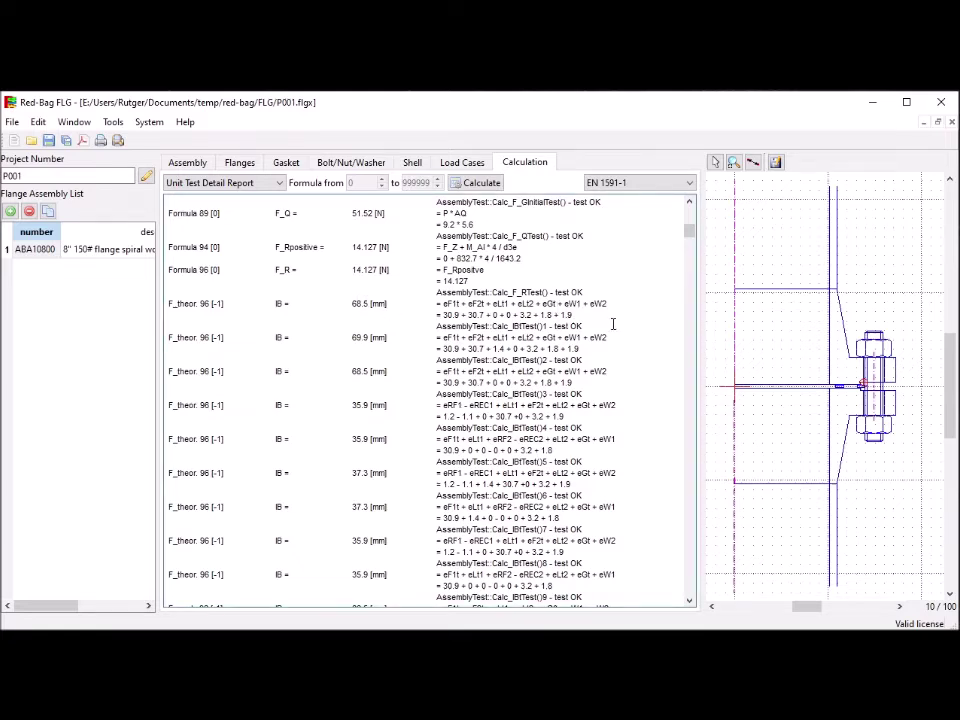
Check the first F_theor. 96 lB expression, 30.9 + 30.7 + 0 + 0 + 3.2 + 1.8 + 1.9, by copying it into the calculator, then close the calculator
{"action": "triple_click", "coordinate": [581, 315]}
{"action": "key", "text": "ctrl+c"}
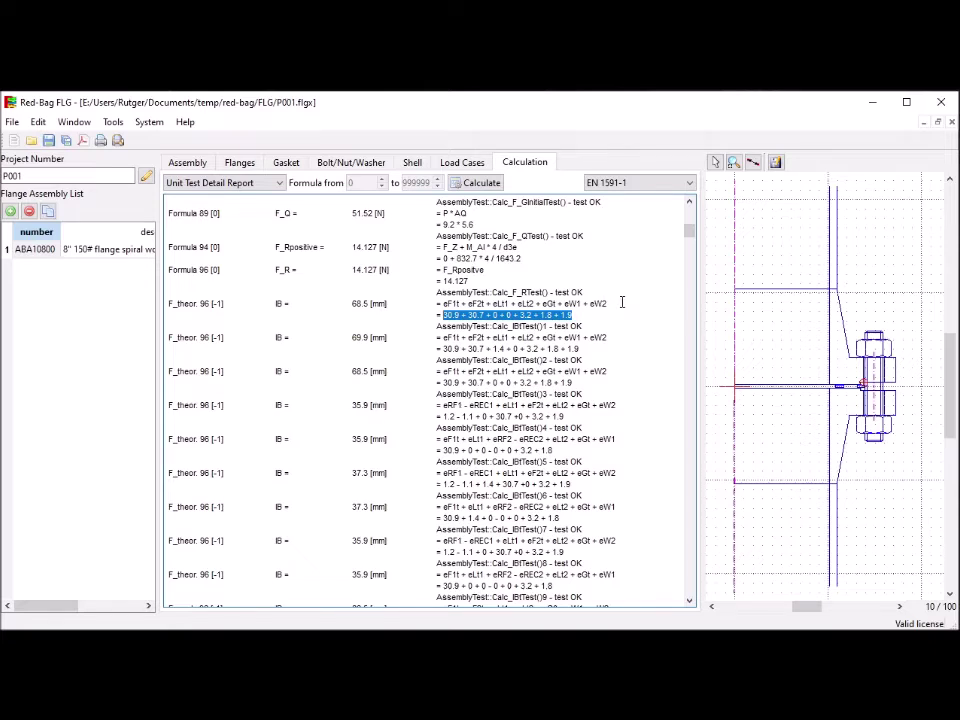
{"action": "key", "text": "alt+t"}
{"action": "key", "text": "Return"}
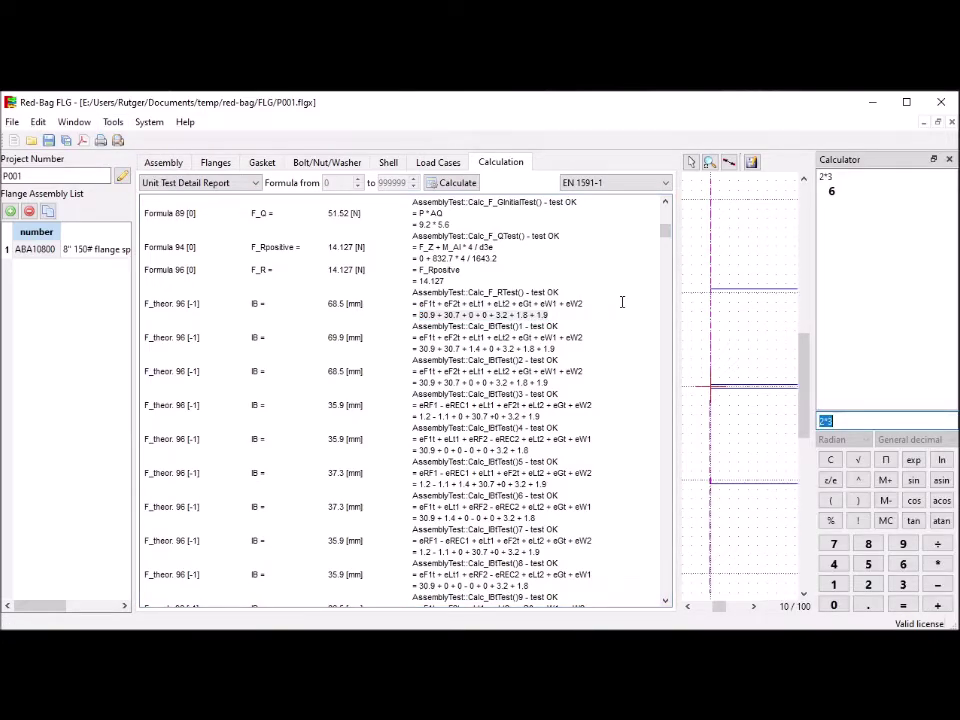
{"action": "key", "text": "ctrl+v"}
{"action": "key", "text": "Return"}
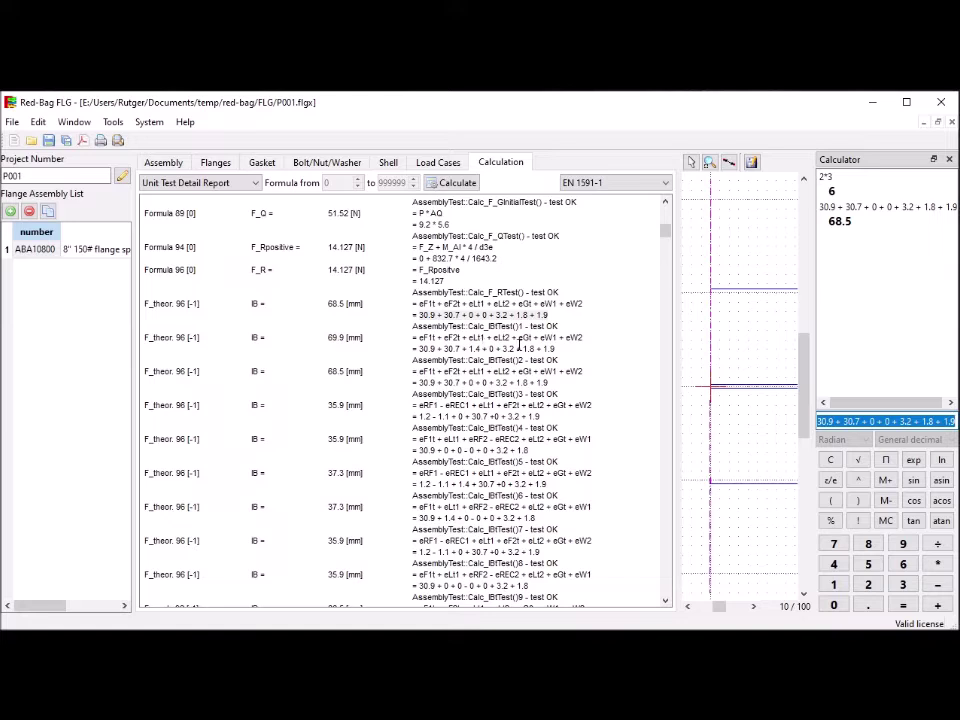
{"action": "left_click", "coordinate": [950, 160]}
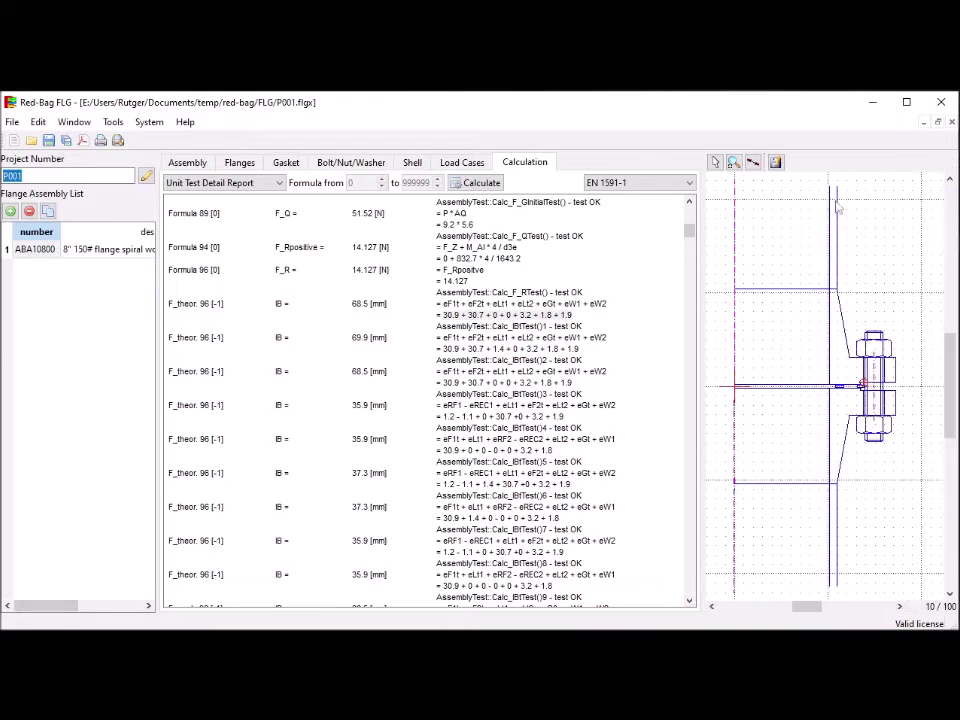
Calculate the Summary Report and review its design conditions, output results and overall assessment
{"action": "left_click", "coordinate": [280, 183]}
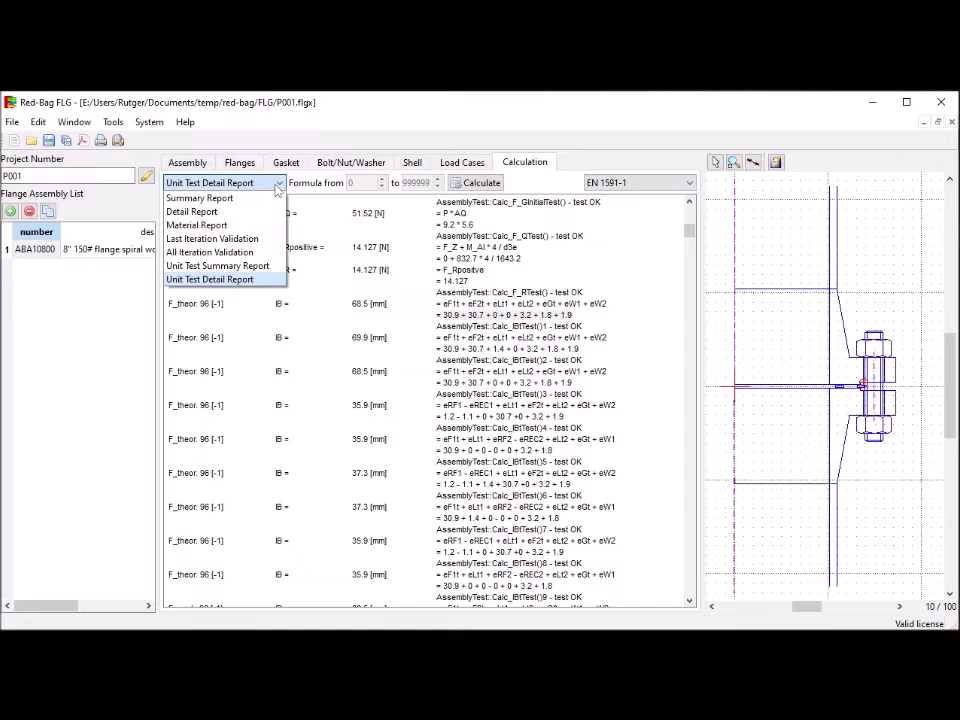
{"action": "left_click", "coordinate": [229, 200]}
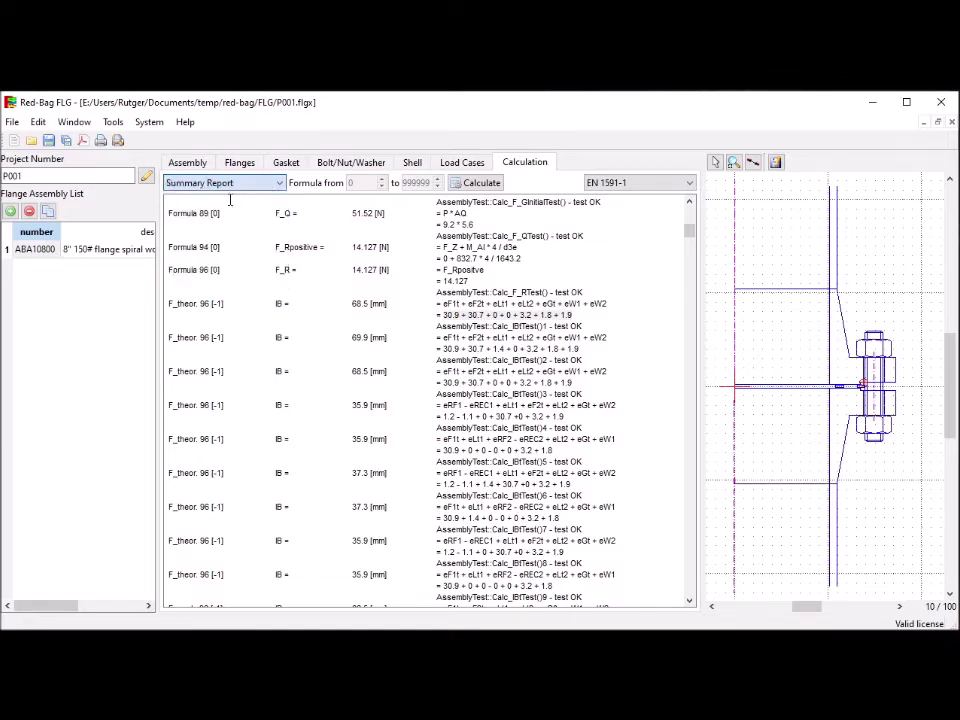
{"action": "left_click", "coordinate": [481, 184]}
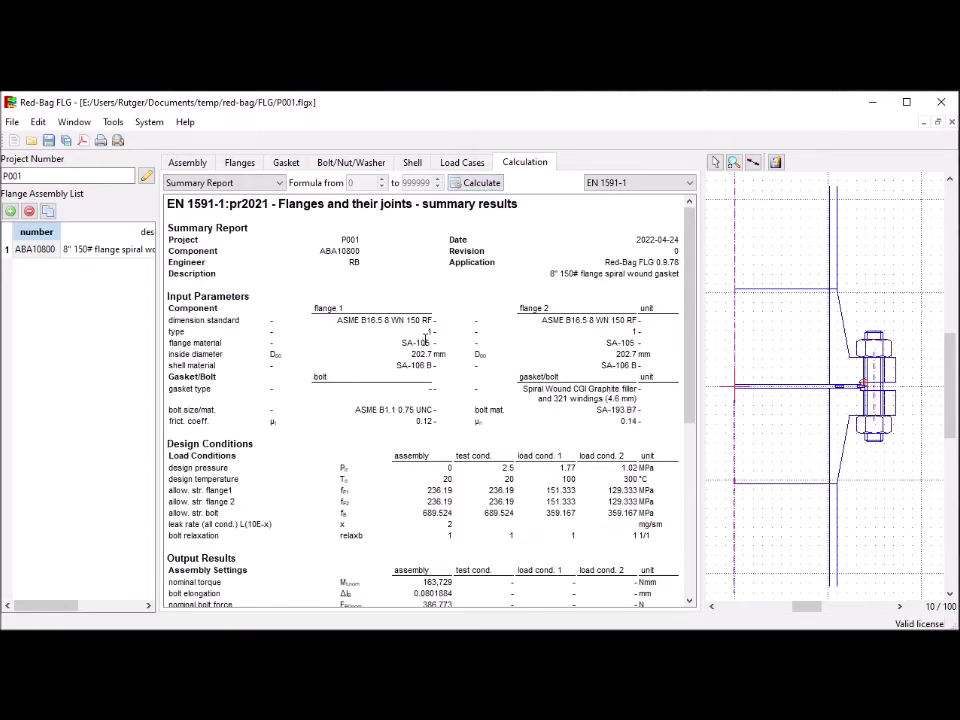
{"action": "scroll", "coordinate": [426, 343], "scroll_direction": "down", "scroll_amount": 8}
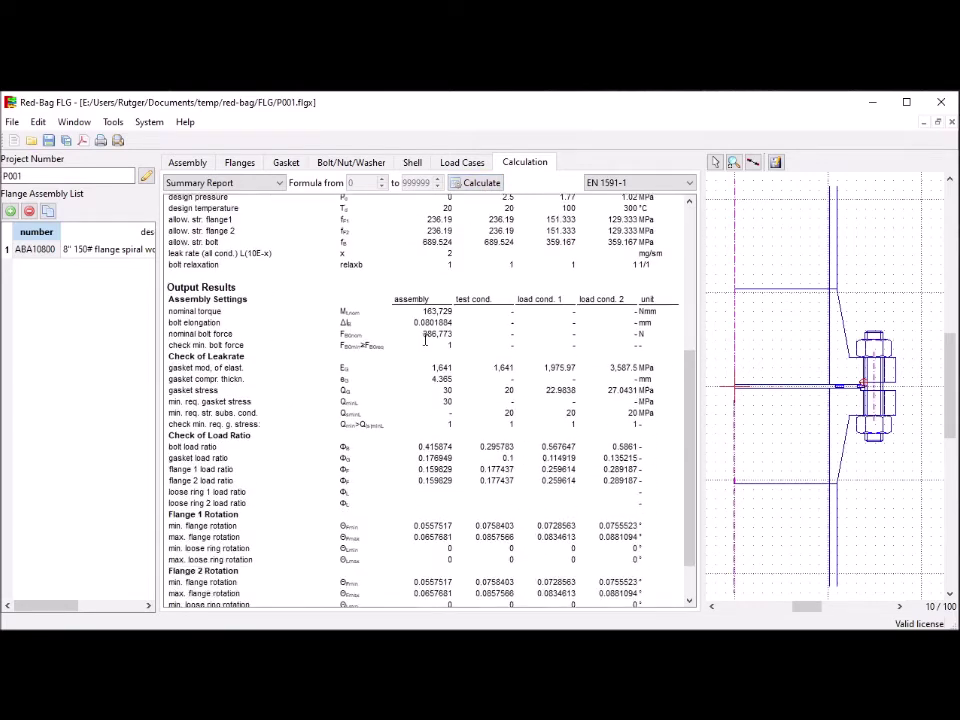
{"action": "scroll", "coordinate": [426, 341], "scroll_direction": "down", "scroll_amount": 2}
{"action": "scroll", "coordinate": [425, 340], "scroll_direction": "up", "scroll_amount": 4}
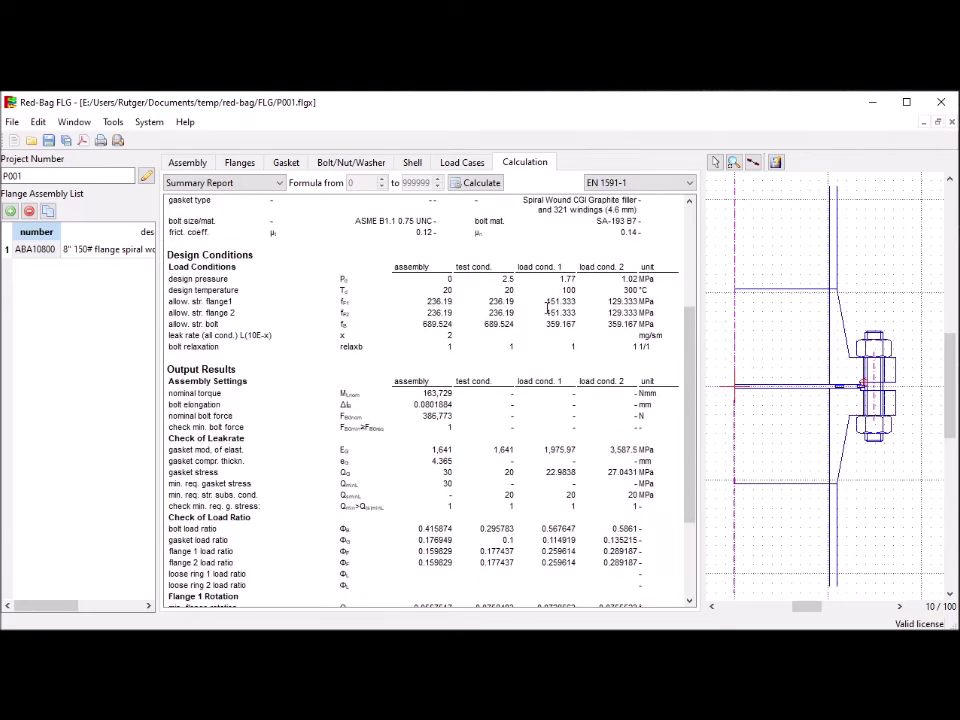
{"action": "scroll", "coordinate": [548, 307], "scroll_direction": "down", "scroll_amount": 4}
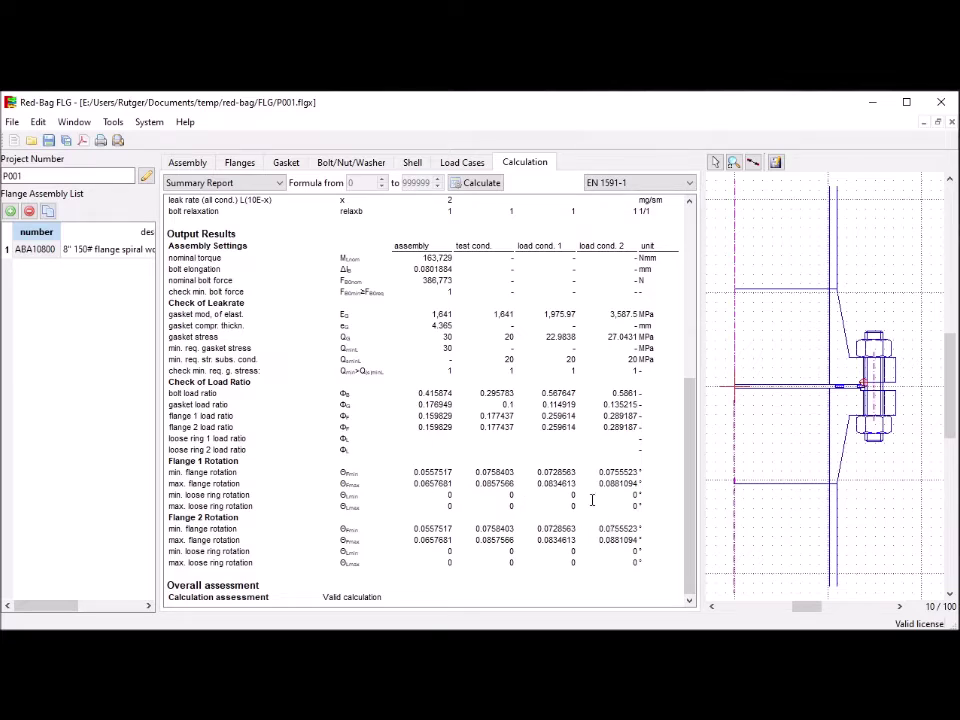
{"action": "scroll", "coordinate": [537, 477], "scroll_direction": "up", "scroll_amount": 2}
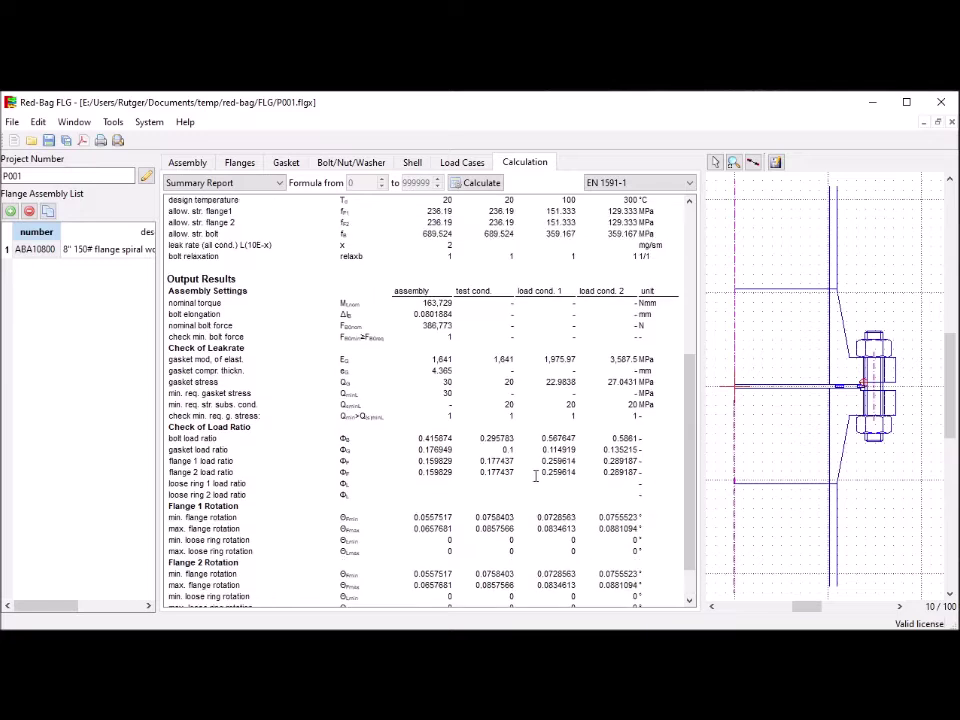
Calculate the Detail Report and examine it from the input parameters through to the flange rotation section
{"action": "left_click", "coordinate": [268, 185]}
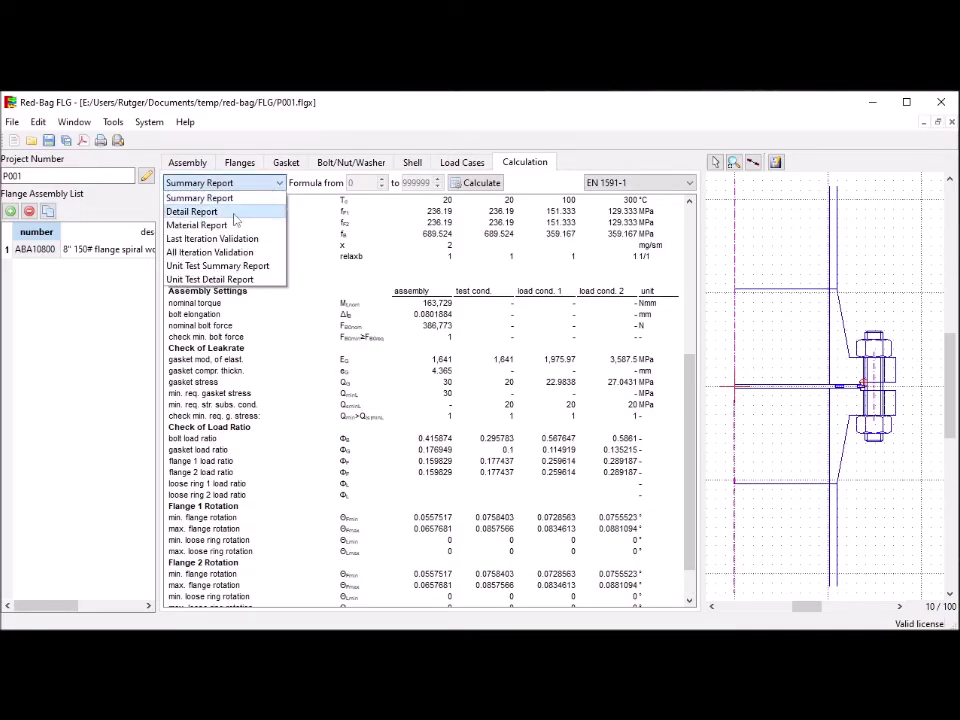
{"action": "left_click", "coordinate": [255, 211]}
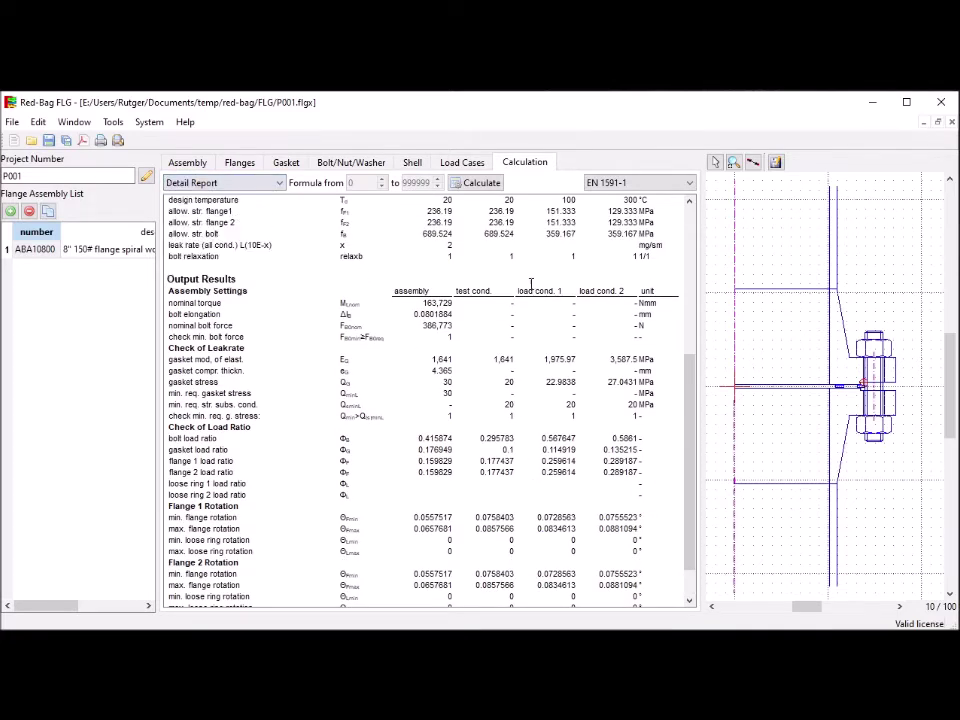
{"action": "left_click", "coordinate": [491, 185]}
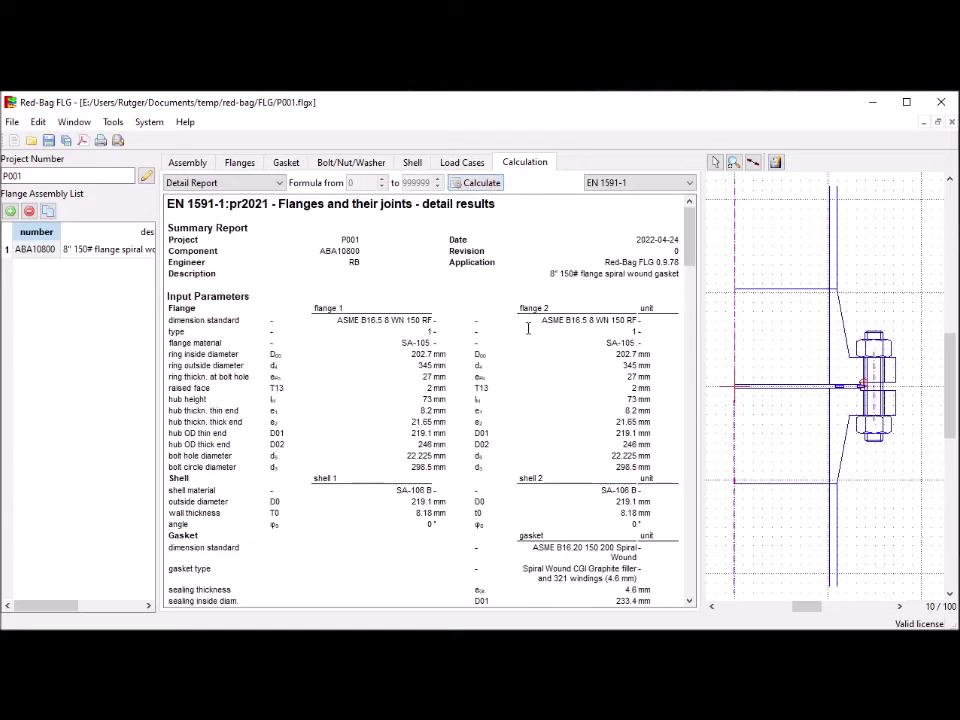
{"action": "scroll", "coordinate": [529, 328], "scroll_direction": "down", "scroll_amount": 10}
{"action": "scroll", "coordinate": [529, 328], "scroll_direction": "down", "scroll_amount": 15}
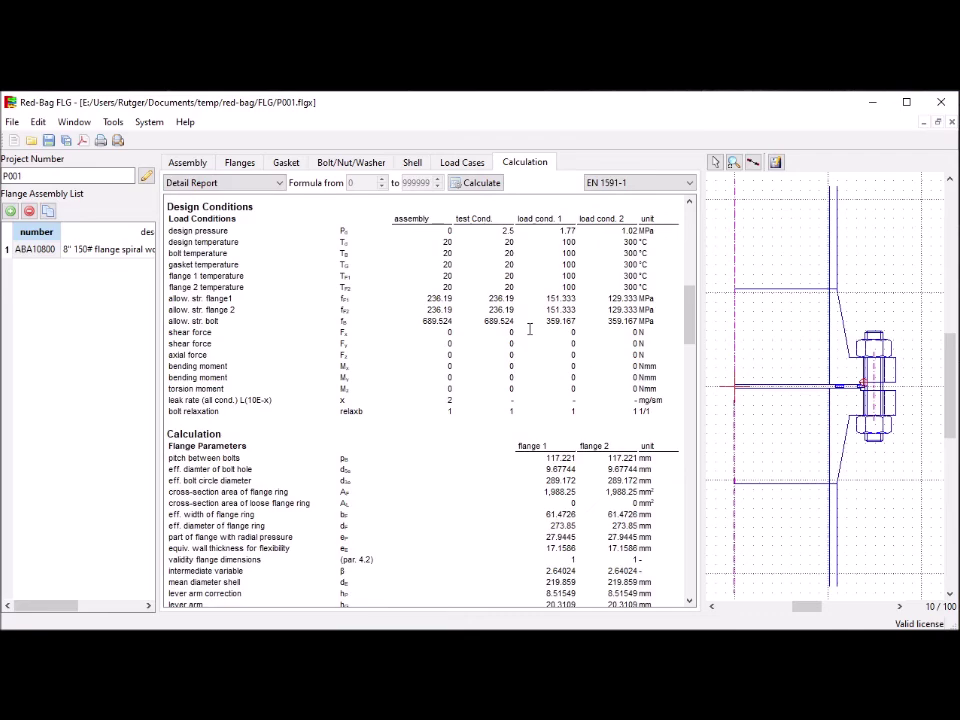
{"action": "scroll", "coordinate": [529, 328], "scroll_direction": "down", "scroll_amount": 18}
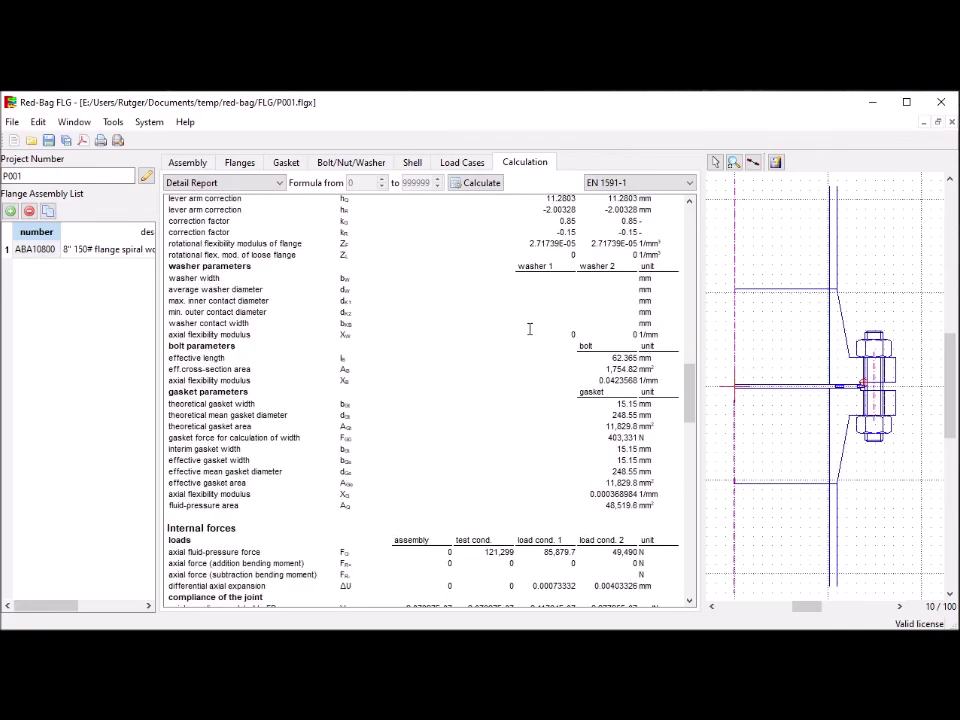
{"action": "scroll", "coordinate": [529, 328], "scroll_direction": "down", "scroll_amount": 18}
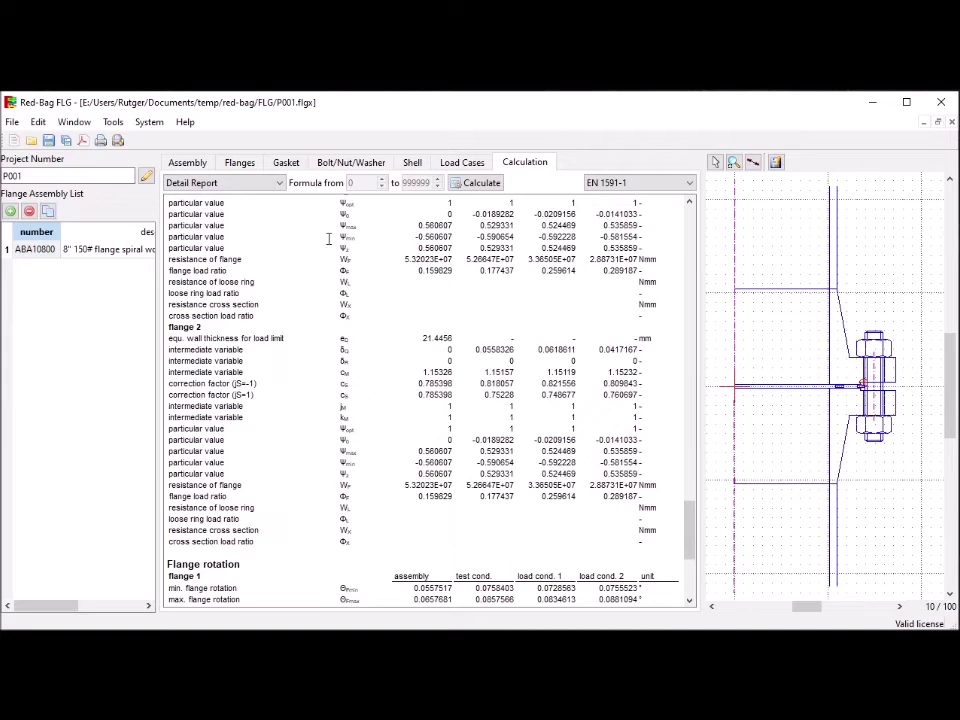
Calculate the Material Report and review its material strength, elasticity and expansion formulas through to the end of the calculation
{"action": "left_click", "coordinate": [280, 184]}
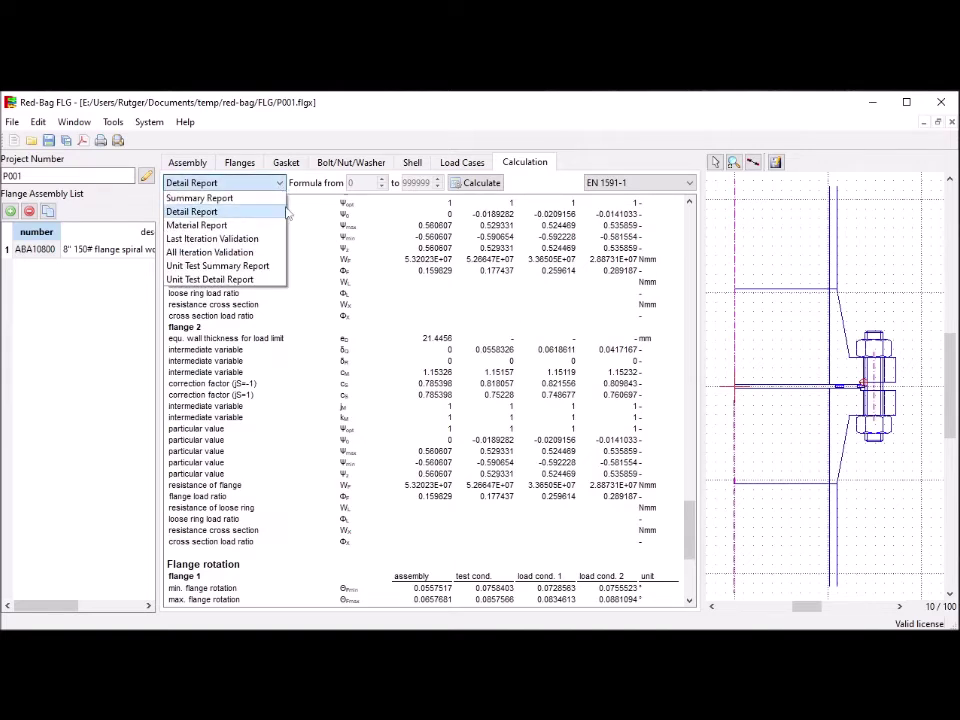
{"action": "left_click", "coordinate": [229, 227]}
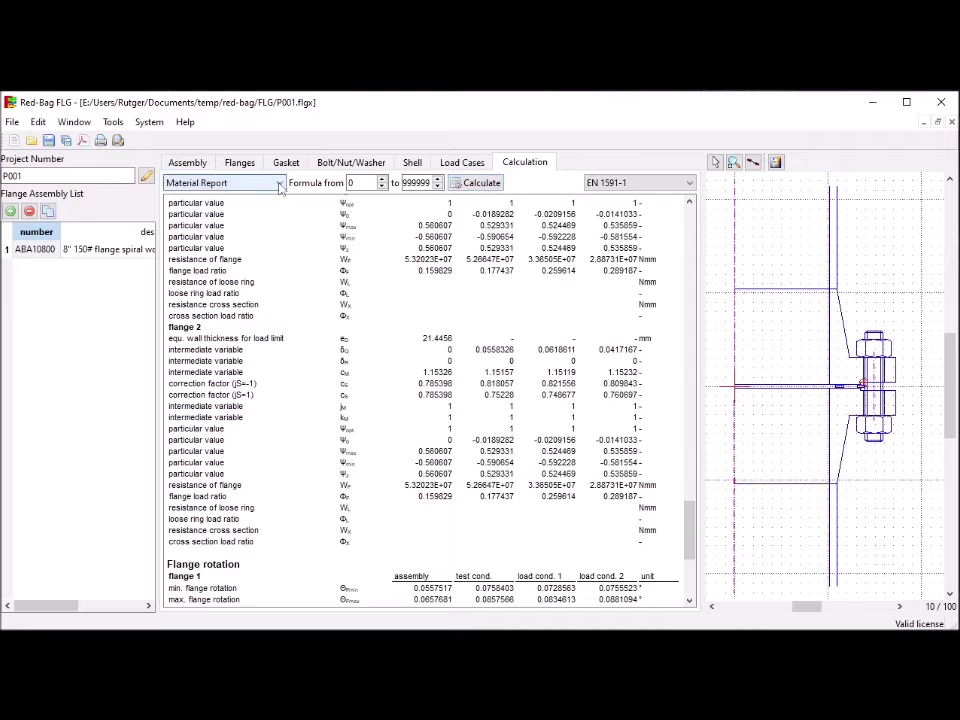
{"action": "left_click", "coordinate": [480, 183]}
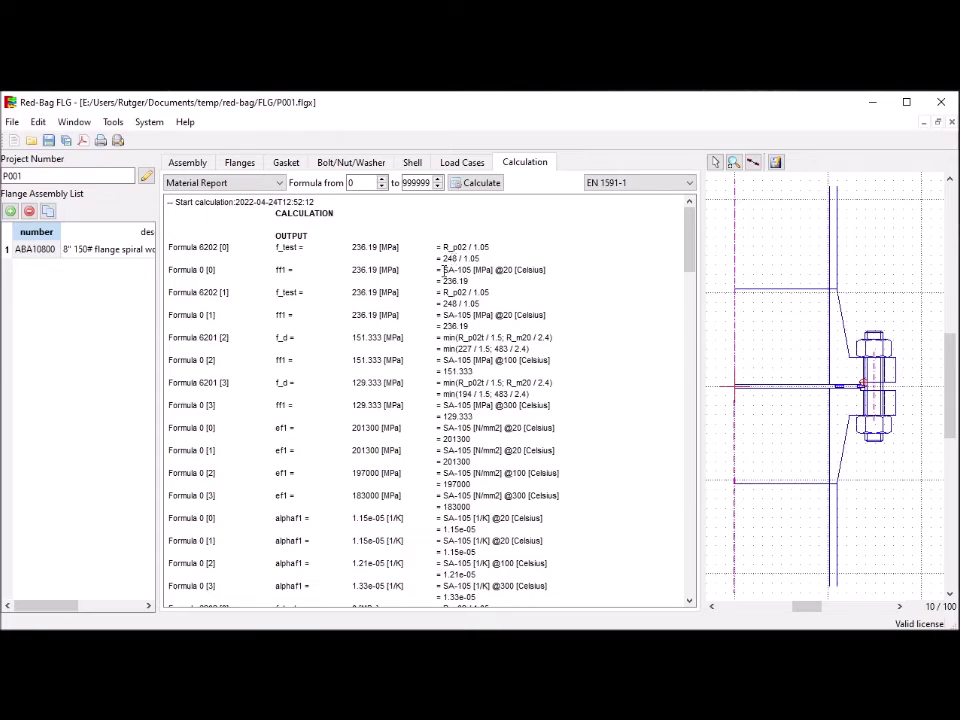
{"action": "scroll", "coordinate": [444, 270], "scroll_direction": "down", "scroll_amount": 20}
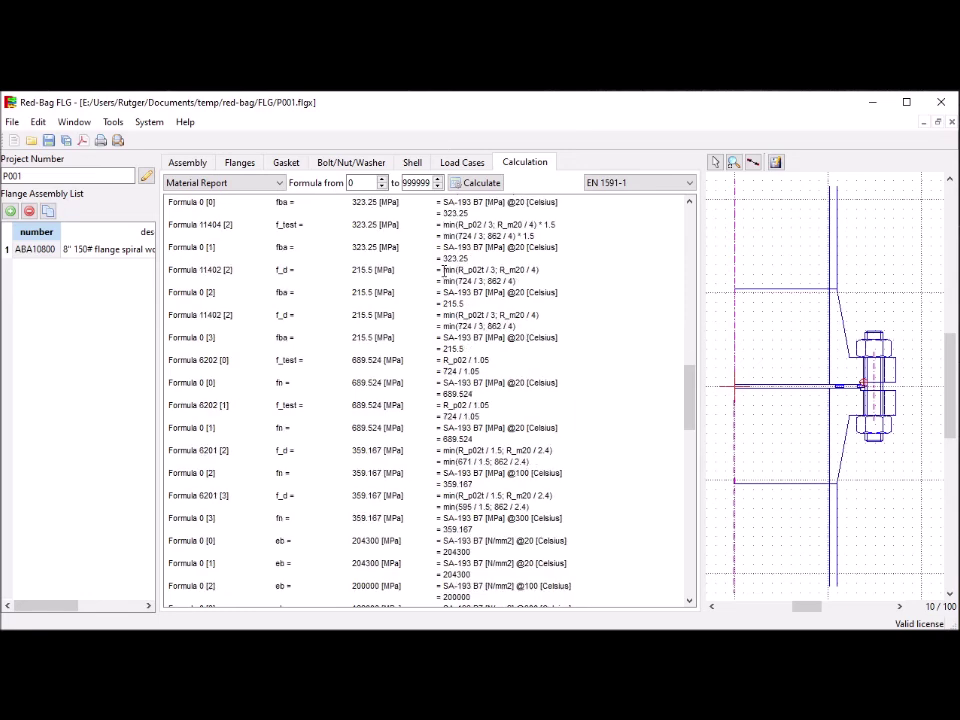
{"action": "scroll", "coordinate": [444, 270], "scroll_direction": "down", "scroll_amount": 15}
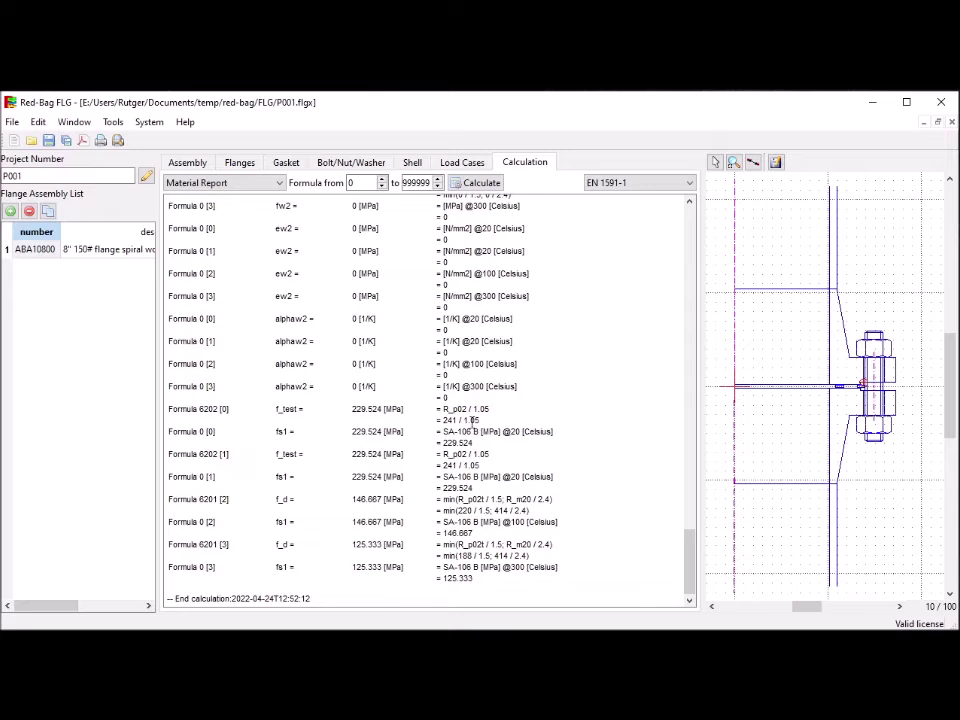
Calculate the Last Iteration Validation report and examine its formulas from the wall thickness eS down to the gasket width formulas 49 and 50
{"action": "left_click", "coordinate": [279, 184]}
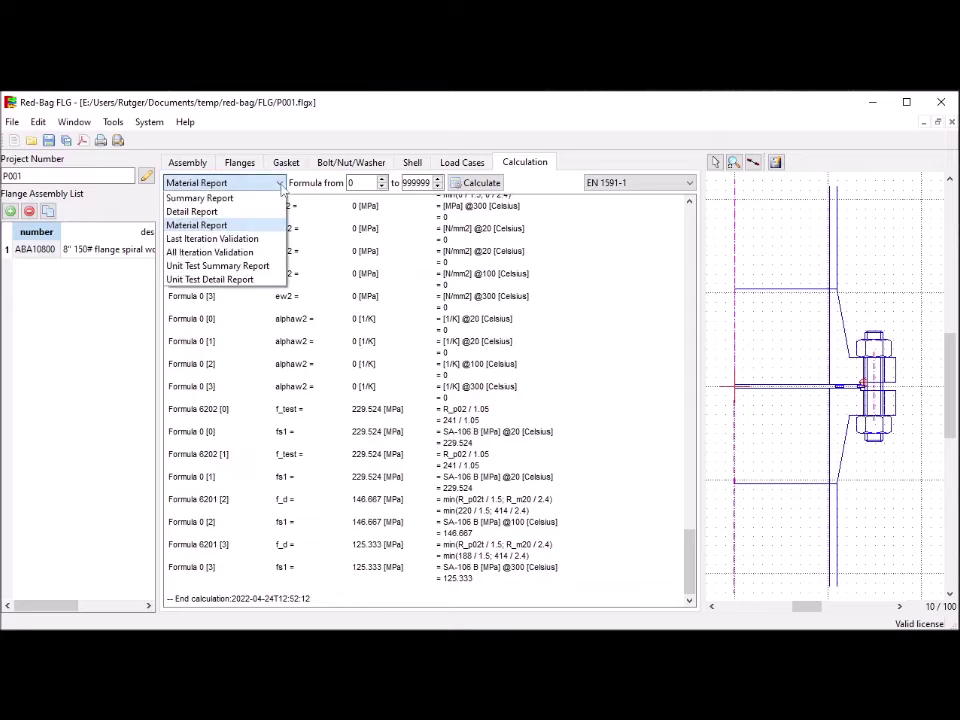
{"action": "left_click", "coordinate": [236, 240]}
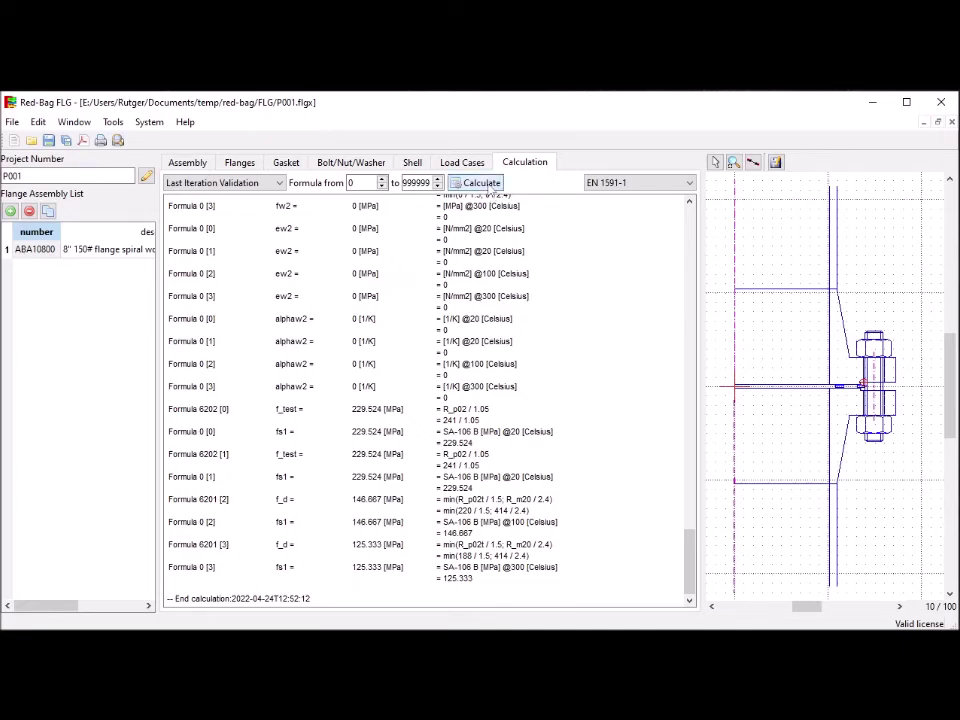
{"action": "left_click", "coordinate": [487, 186]}
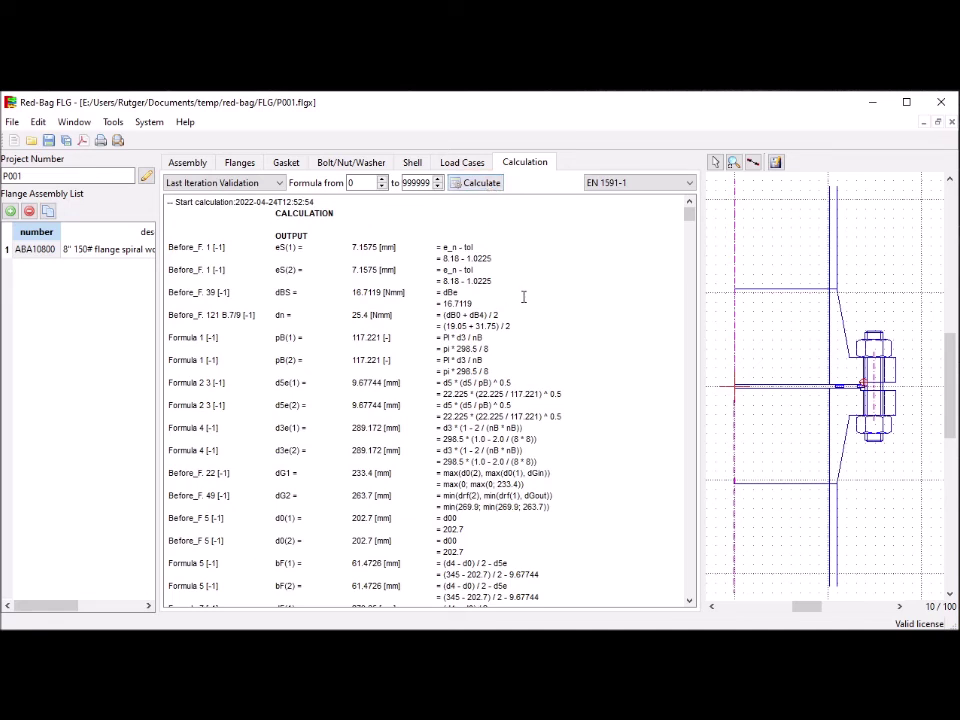
{"action": "scroll", "coordinate": [523, 297], "scroll_direction": "down", "scroll_amount": 8}
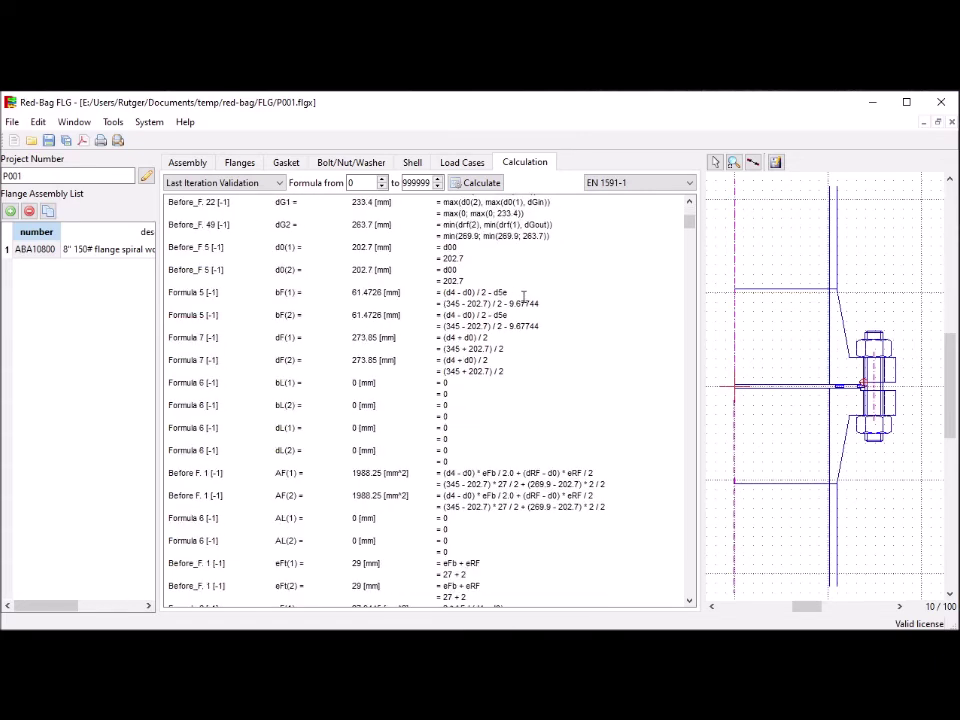
{"action": "scroll", "coordinate": [523, 297], "scroll_direction": "down", "scroll_amount": 3}
{"action": "scroll", "coordinate": [523, 297], "scroll_direction": "down", "scroll_amount": 6}
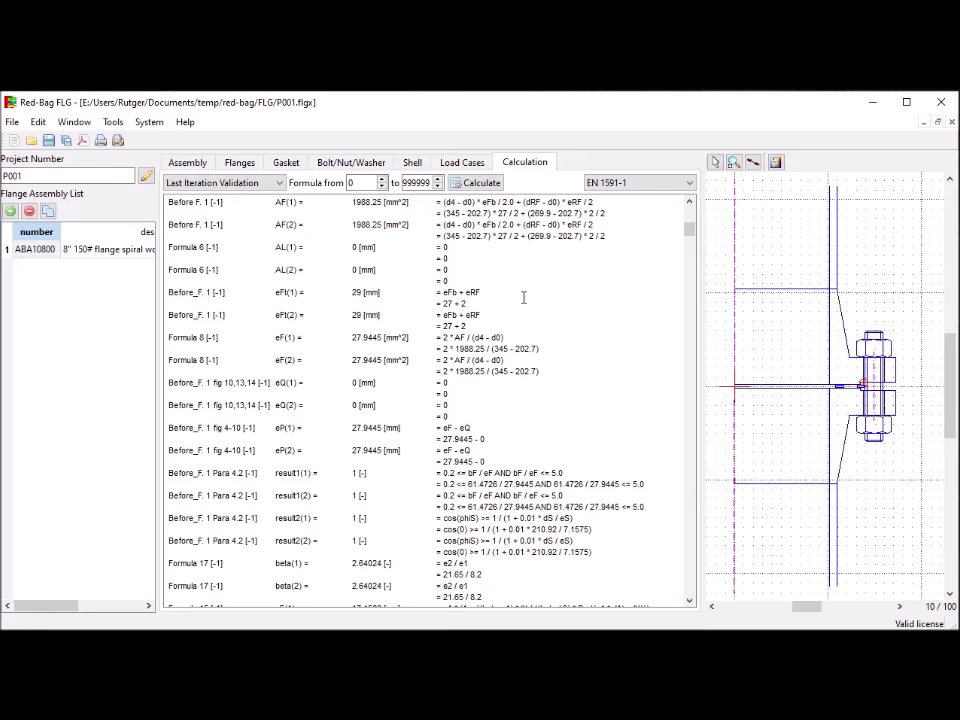
{"action": "scroll", "coordinate": [523, 297], "scroll_direction": "down", "scroll_amount": 8}
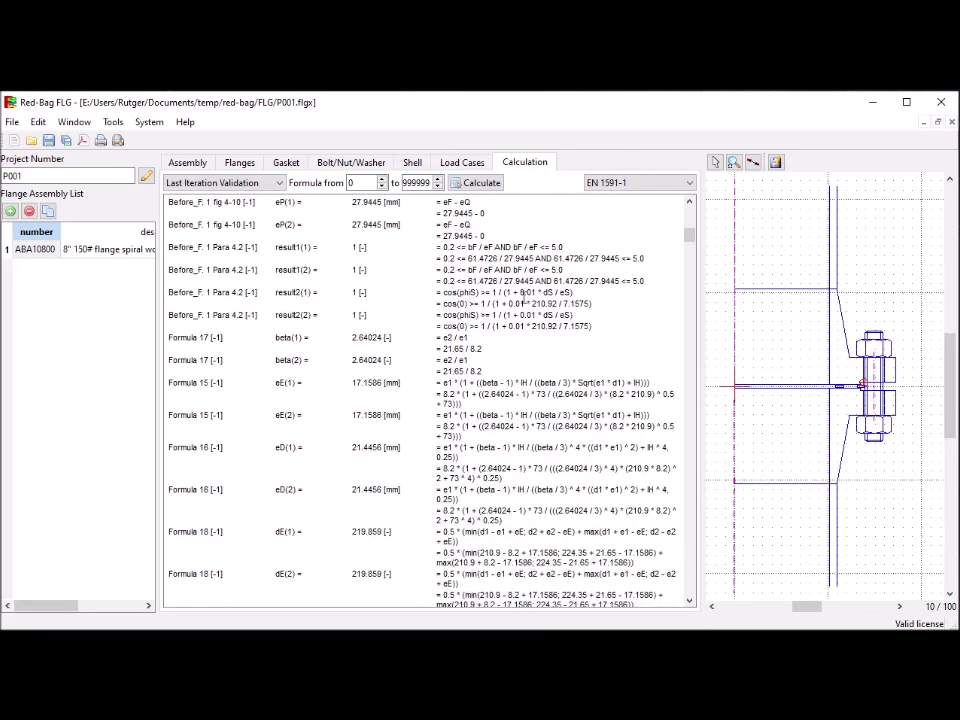
{"action": "scroll", "coordinate": [523, 300], "scroll_direction": "down", "scroll_amount": 9}
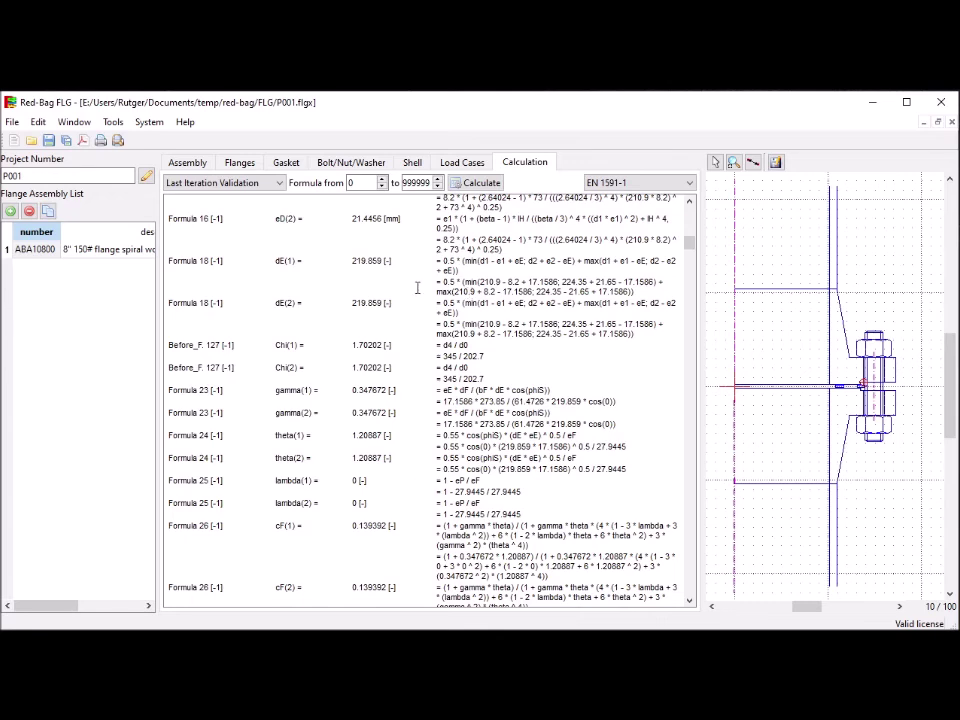
{"action": "scroll", "coordinate": [527, 300], "scroll_direction": "down", "scroll_amount": 20}
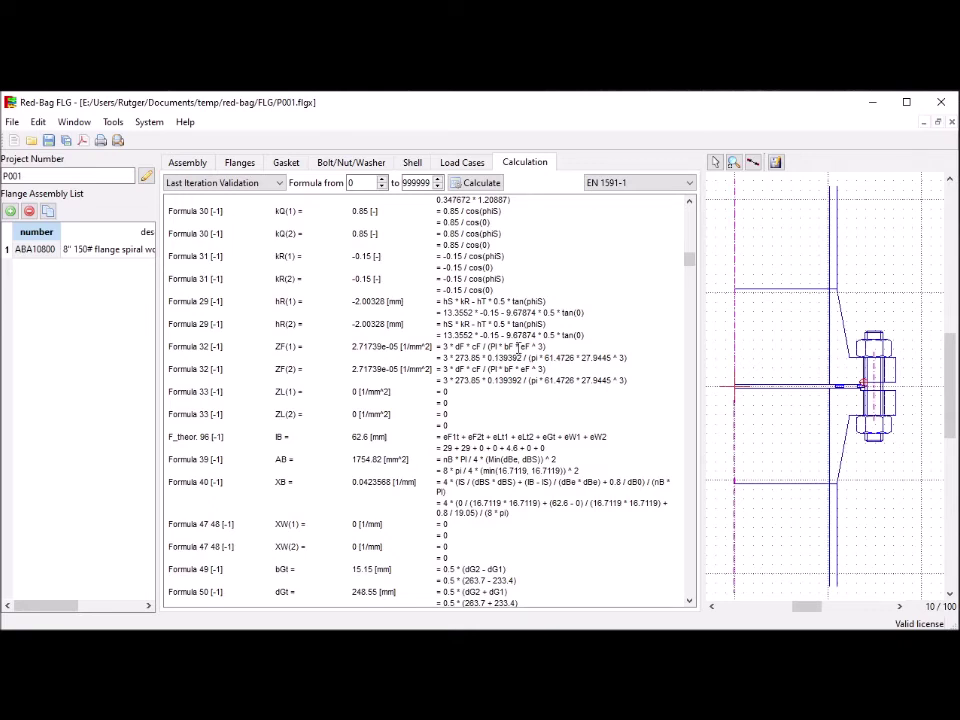
Calculate the All Iteration Validation report and examine its input listing, flange formulas and repeated gasket iteration formulas
{"action": "left_click", "coordinate": [284, 185]}
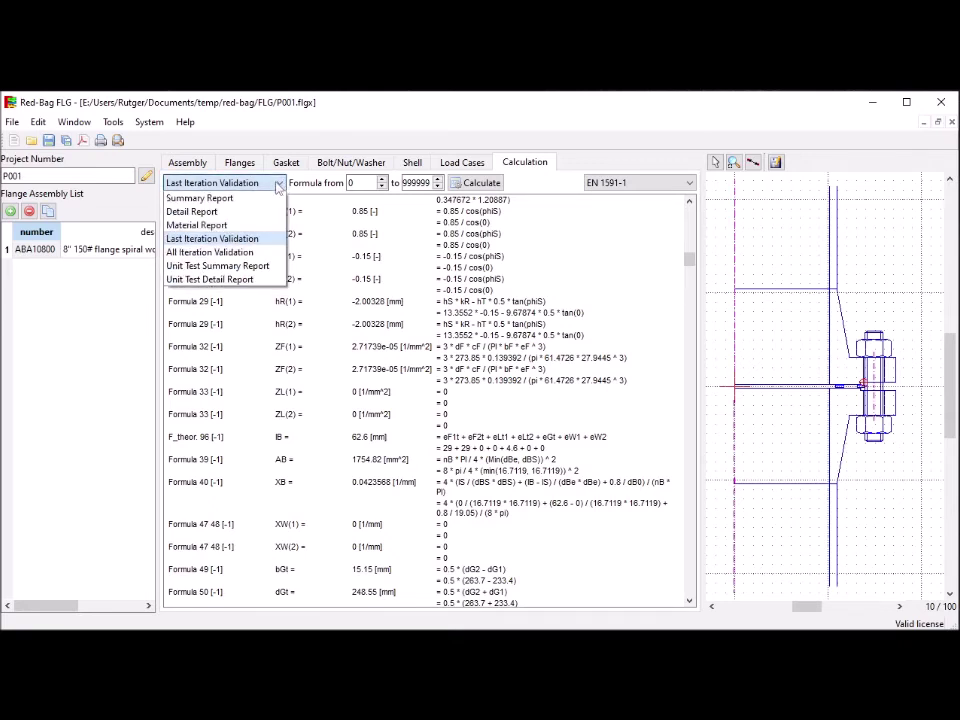
{"action": "left_click", "coordinate": [230, 253]}
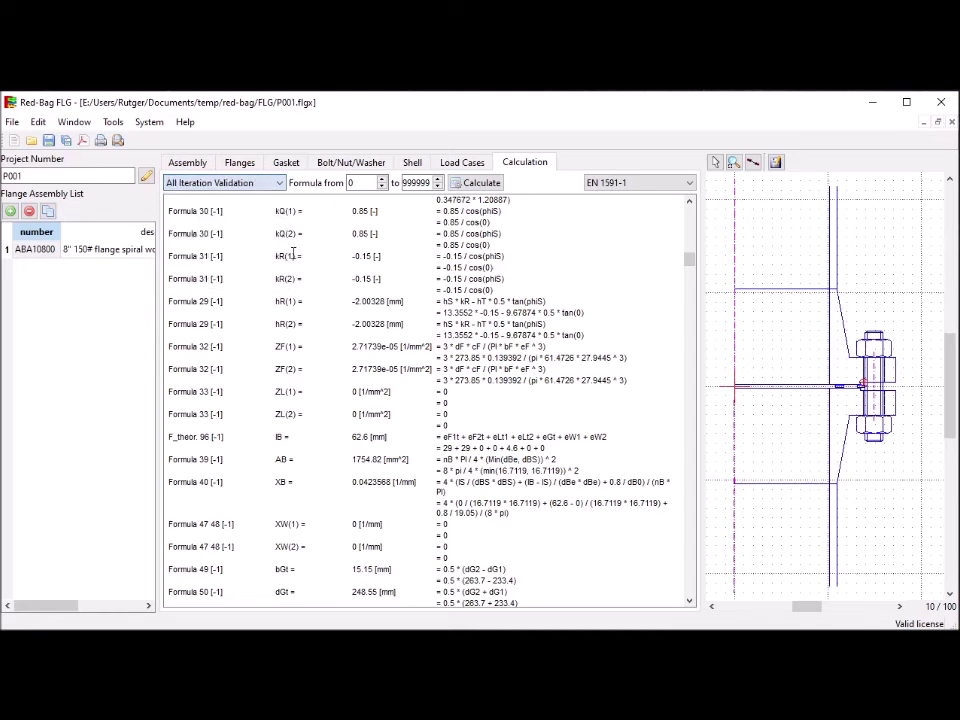
{"action": "left_click", "coordinate": [485, 185]}
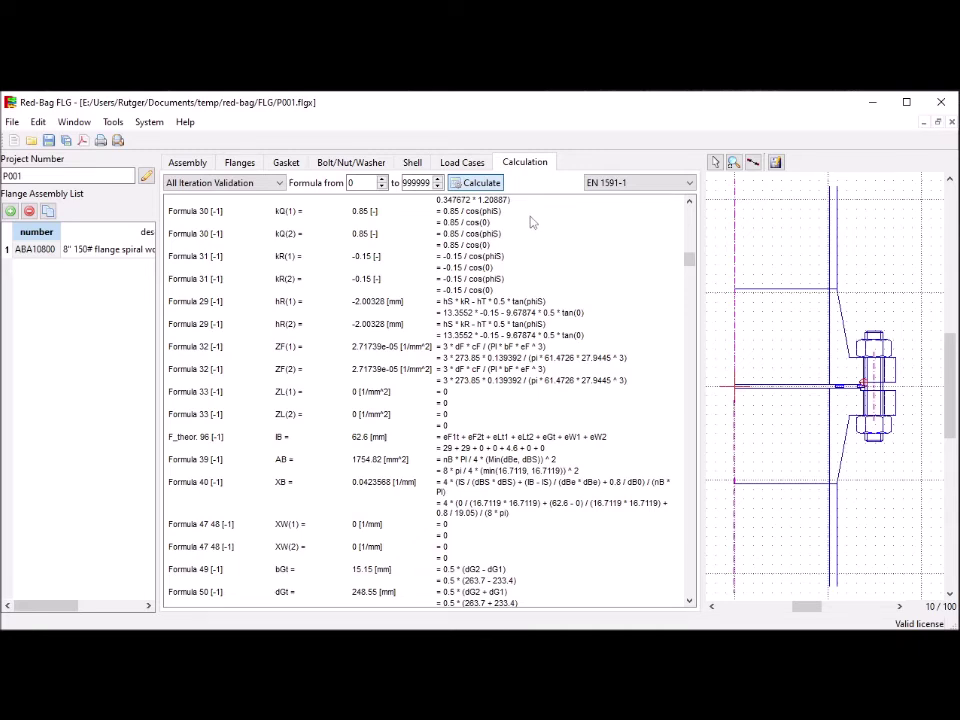
{"action": "scroll", "coordinate": [522, 215], "scroll_direction": "down", "scroll_amount": 15}
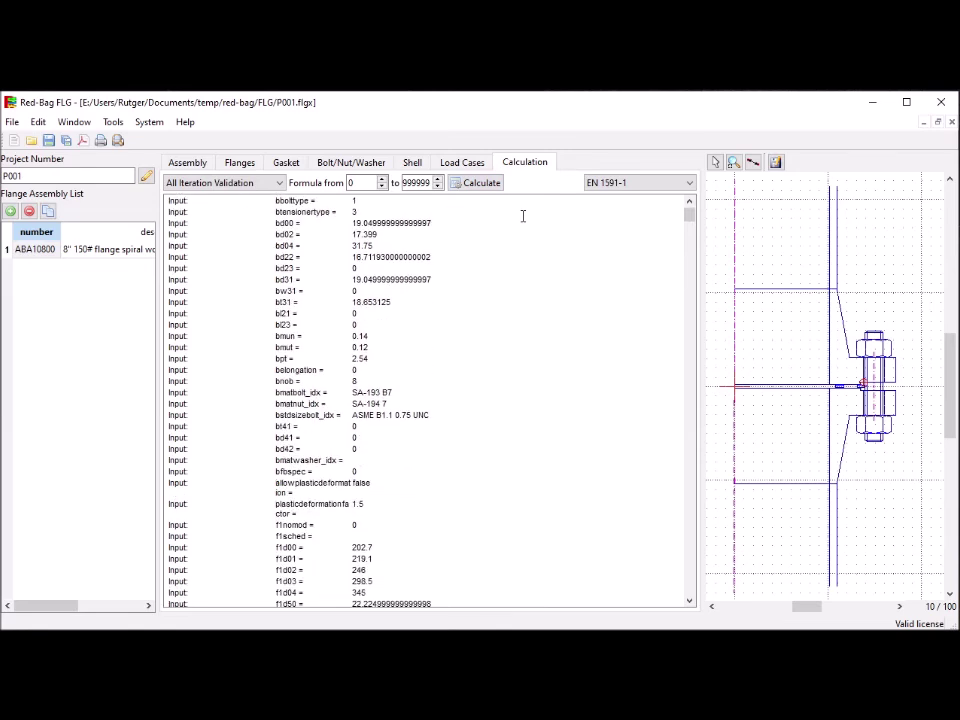
{"action": "scroll", "coordinate": [522, 215], "scroll_direction": "down", "scroll_amount": 15}
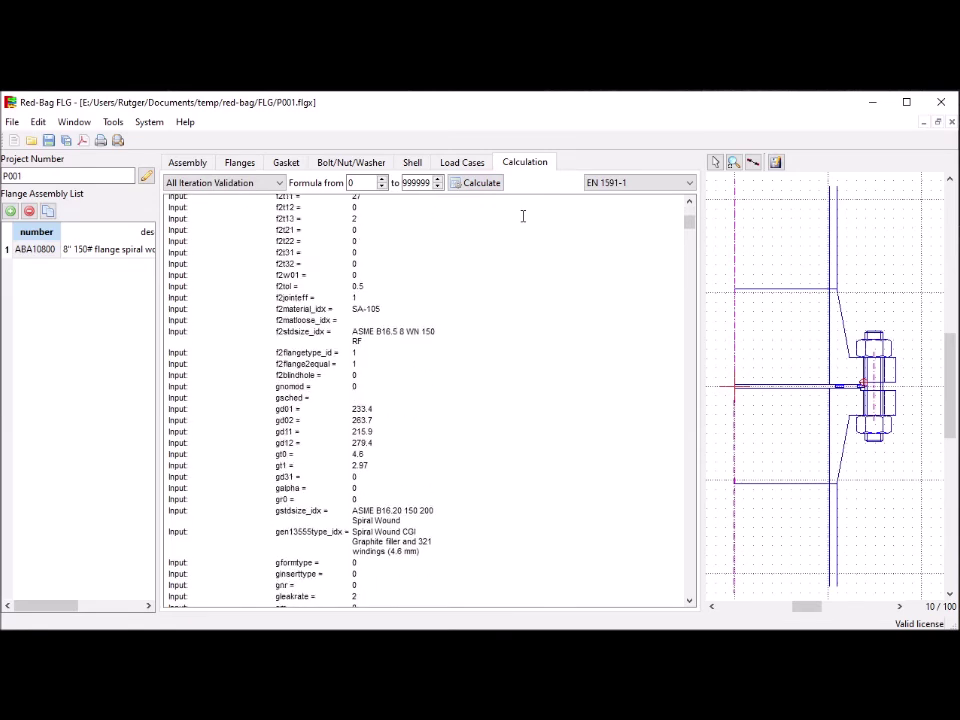
{"action": "scroll", "coordinate": [522, 215], "scroll_direction": "down", "scroll_amount": 15}
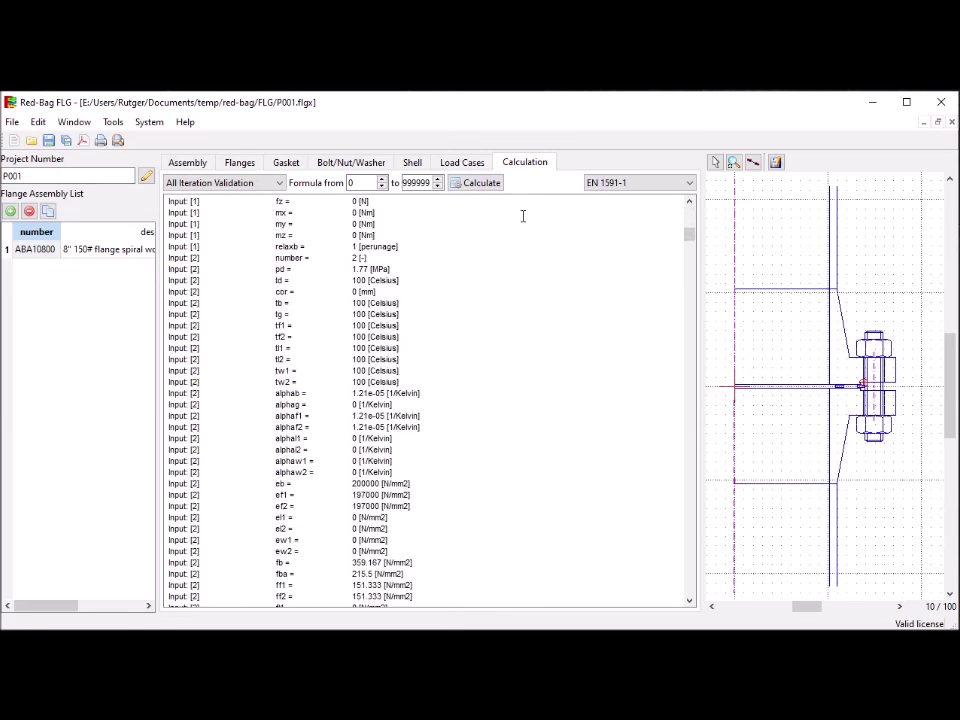
{"action": "scroll", "coordinate": [522, 215], "scroll_direction": "down", "scroll_amount": 15}
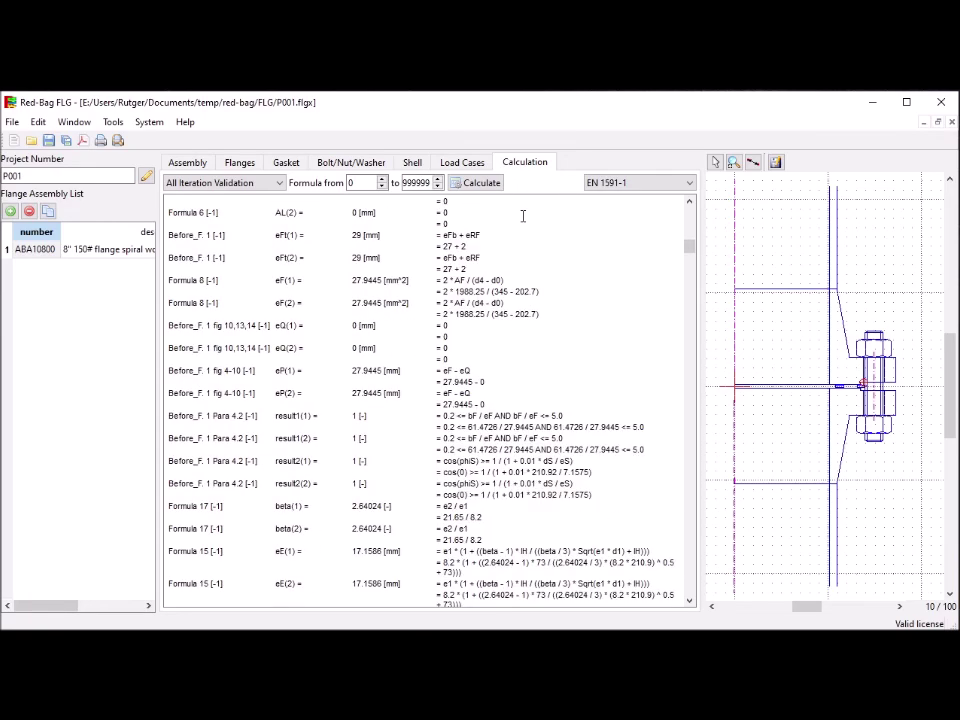
{"action": "scroll", "coordinate": [522, 215], "scroll_direction": "down", "scroll_amount": 8}
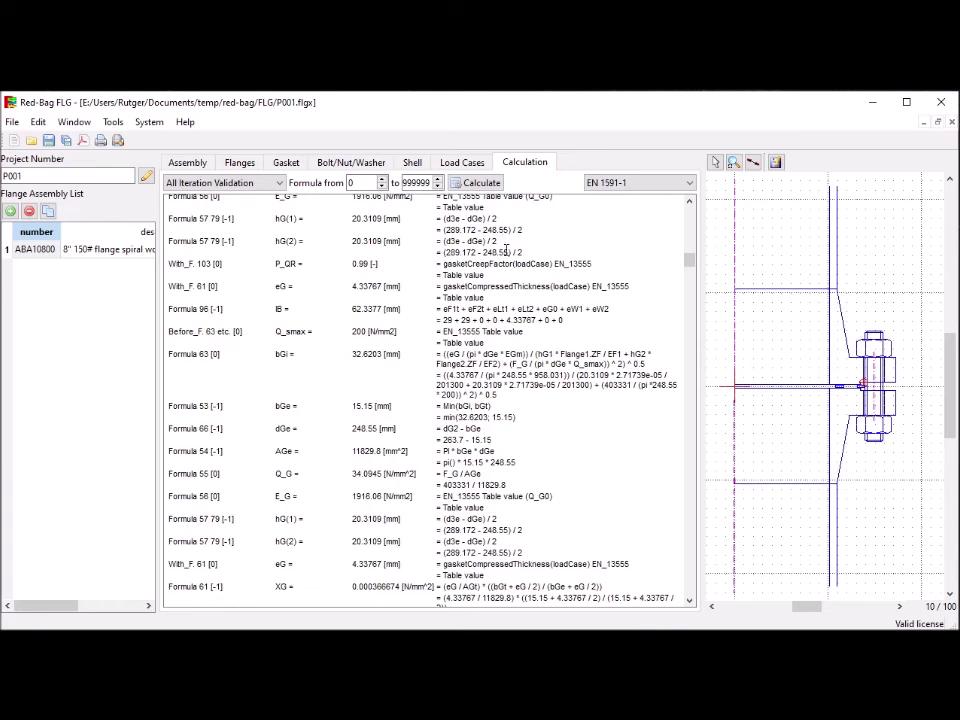
Limit the All Iteration Validation report to formulas from 53 to 53 and recalculate it
{"action": "double_click", "coordinate": [358, 182]}
{"action": "type", "text": "53"}
{"action": "key", "text": "Tab"}
{"action": "key", "text": "Home"}
{"action": "key", "text": "shift+End"}
{"action": "type", "text": "53"}
{"action": "left_click", "coordinate": [476, 182]}
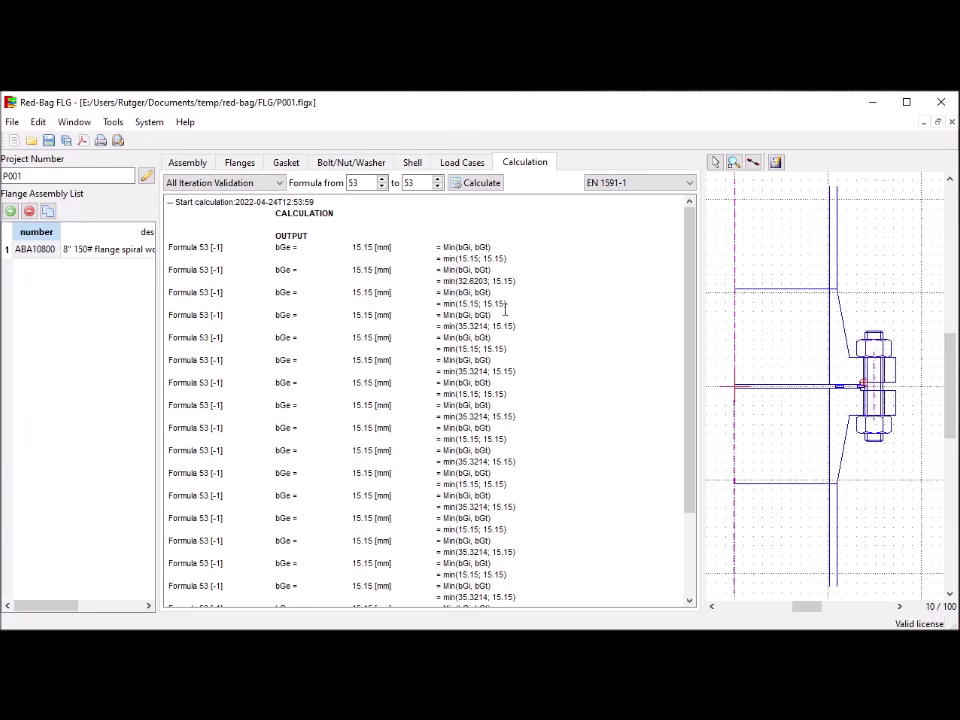
Measure the width of the gasket's sealing element between the inner and outer rings in the assembly drawing
{"action": "scroll", "coordinate": [860, 393], "scroll_direction": "up", "scroll_amount": 4}
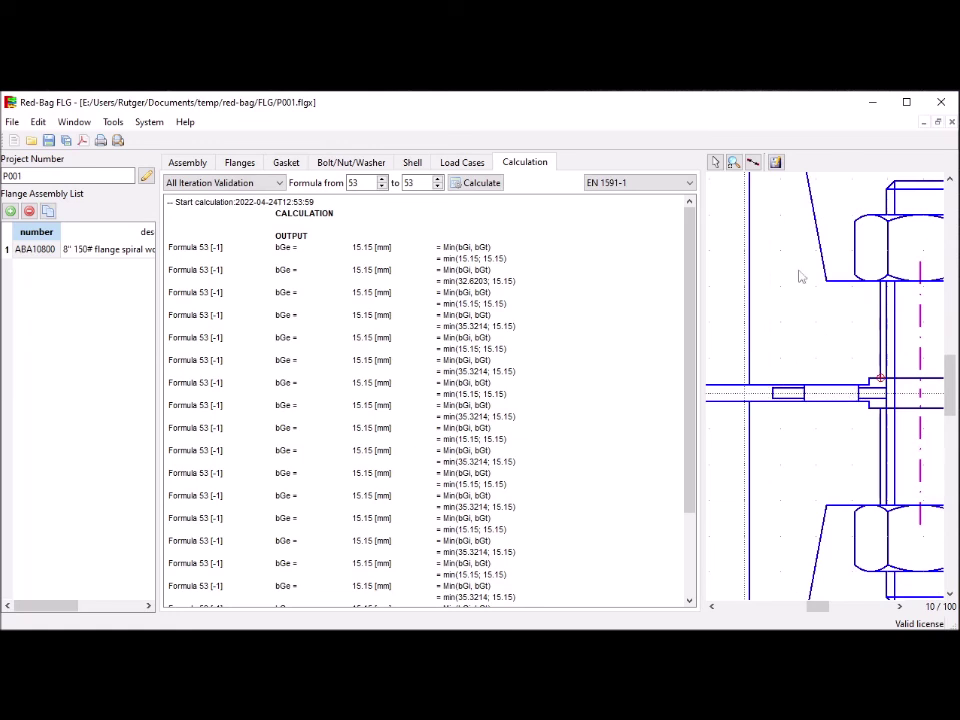
{"action": "left_click", "coordinate": [753, 162]}
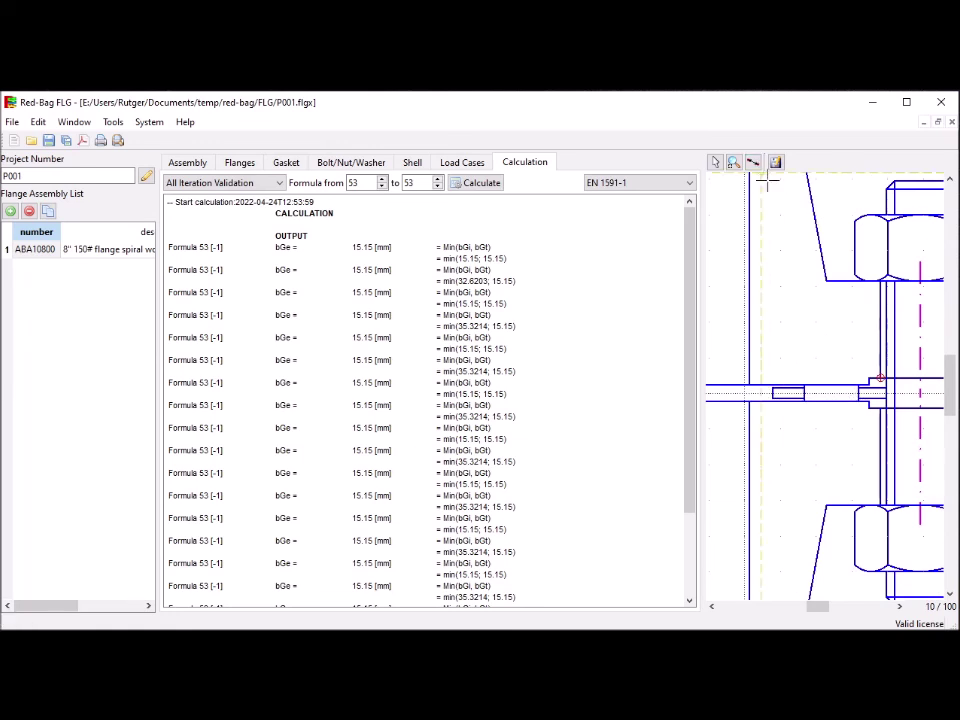
{"action": "left_click", "coordinate": [804, 385]}
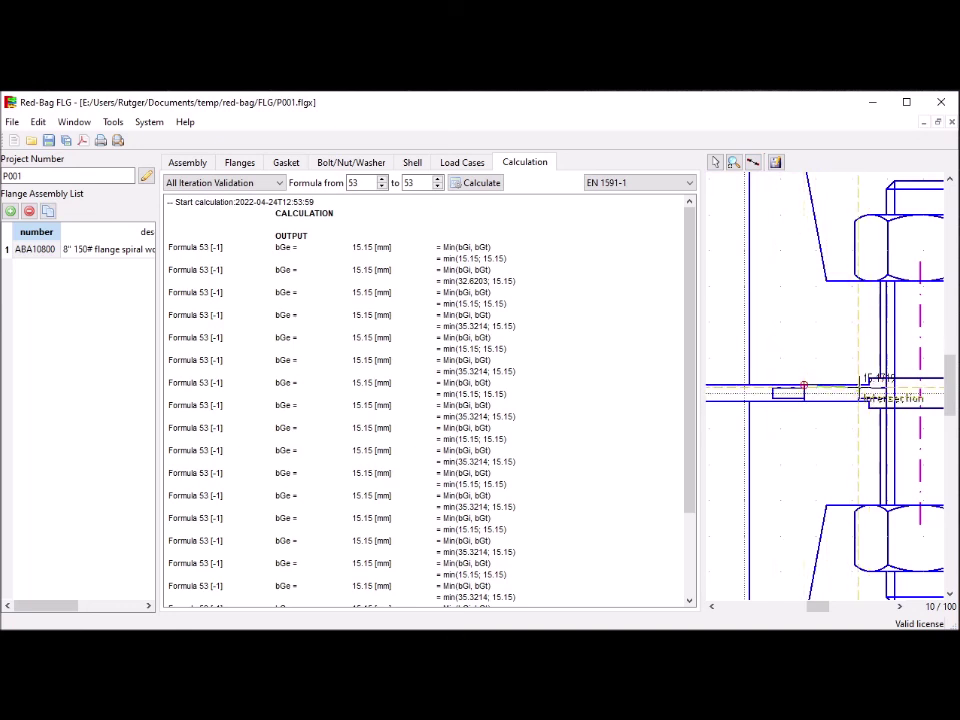
{"action": "left_click", "coordinate": [861, 387]}
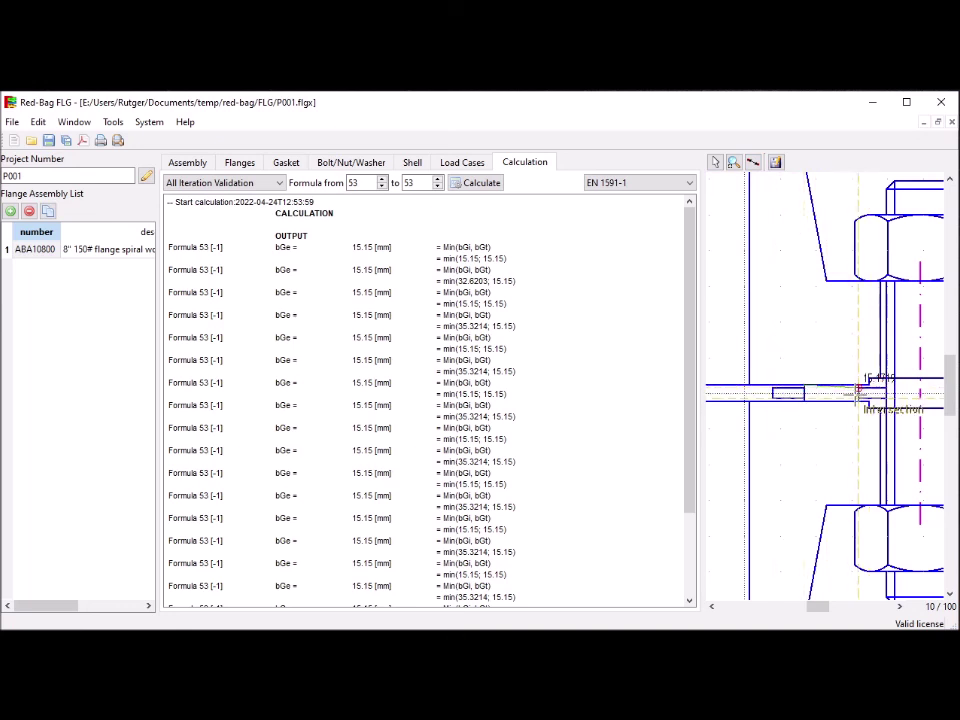
{"action": "left_click", "coordinate": [858, 388]}
{"action": "left_click", "coordinate": [853, 392]}
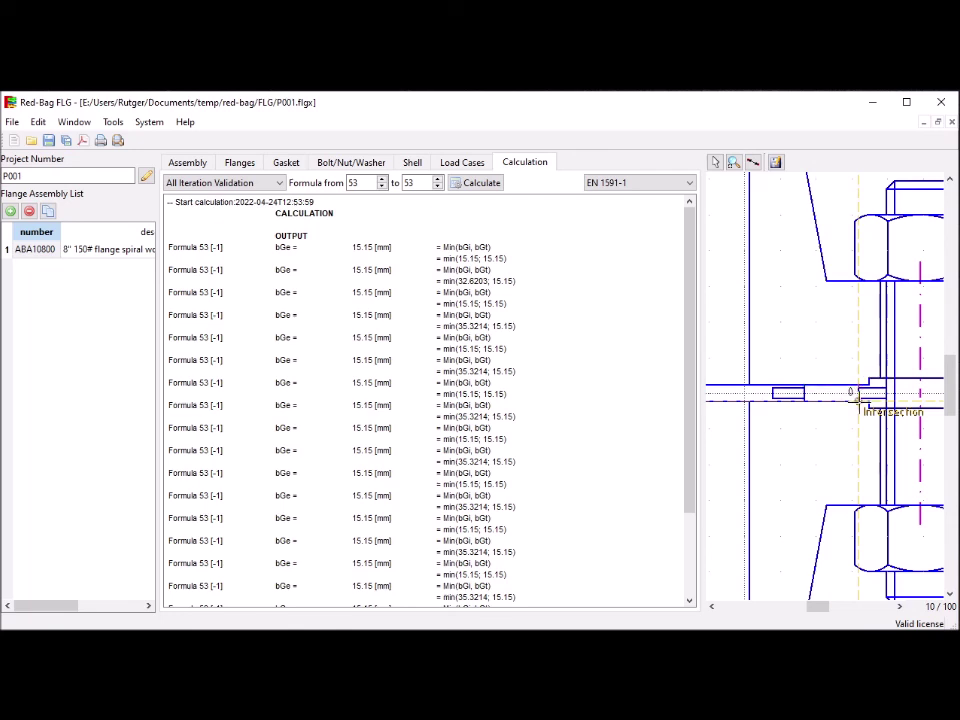